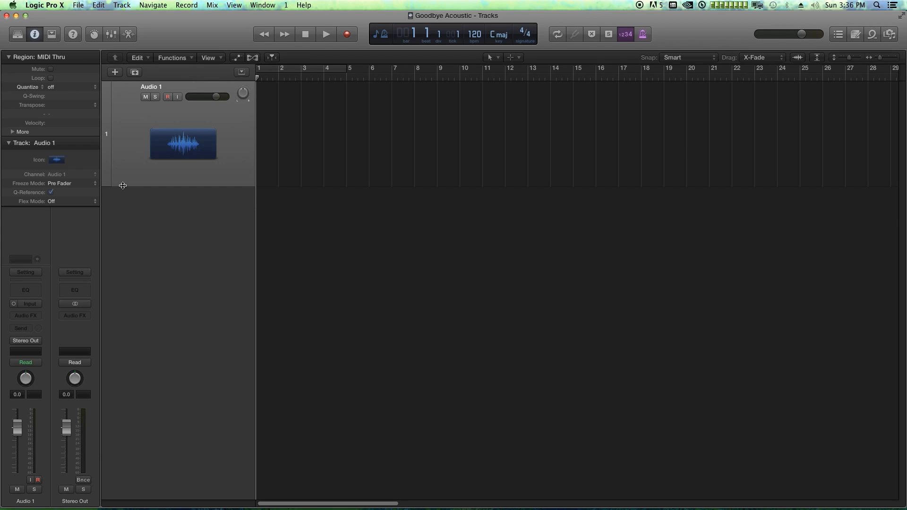
- Increase the height of the first audio track and add two more audio tracks below it
drag(124, 187, 130, 217)
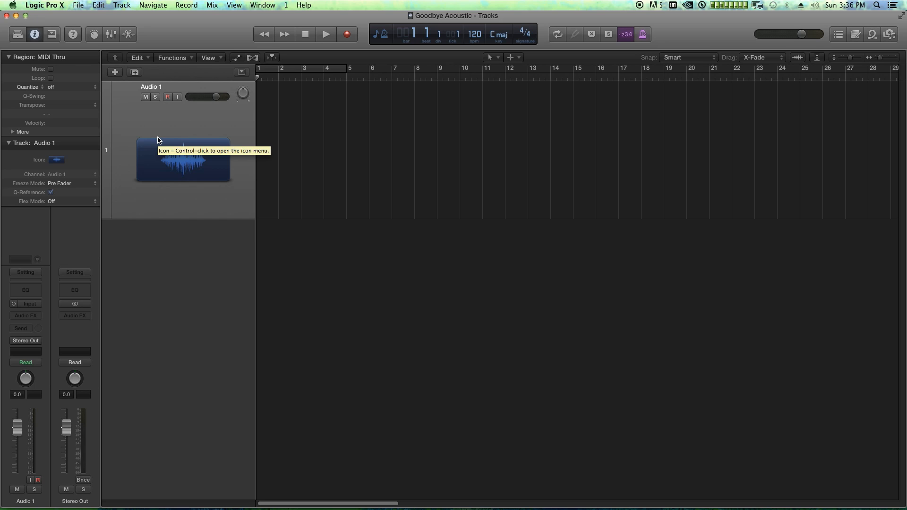
double_click(169, 238)
double_click(183, 409)
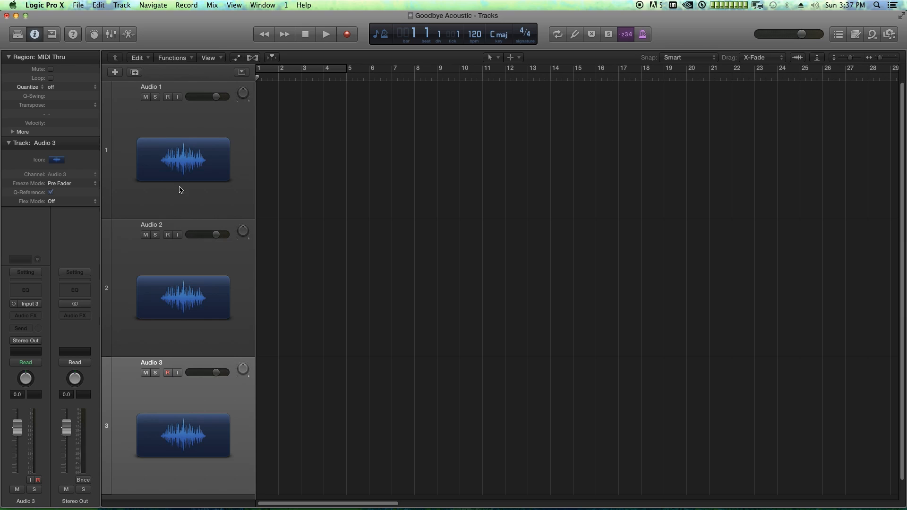
- Rename the three audio tracks VOX, ACC L and ACC R, in that order
double_click(154, 86)
text(VOX)
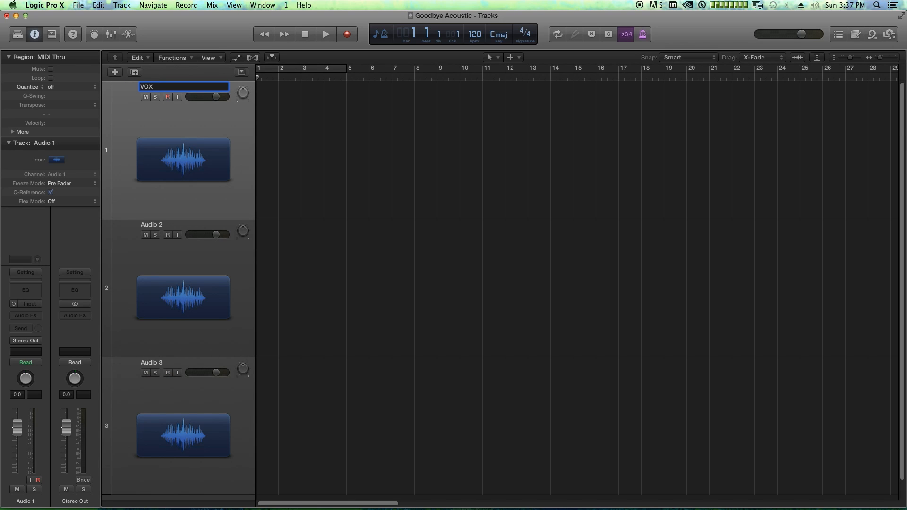
key(Tab)
text(ACC)
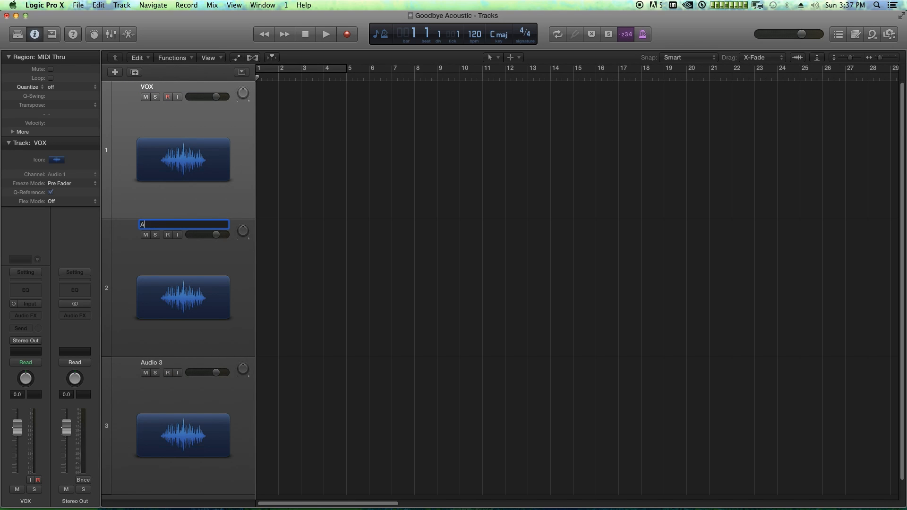
key(Tab)
text(ACC R)
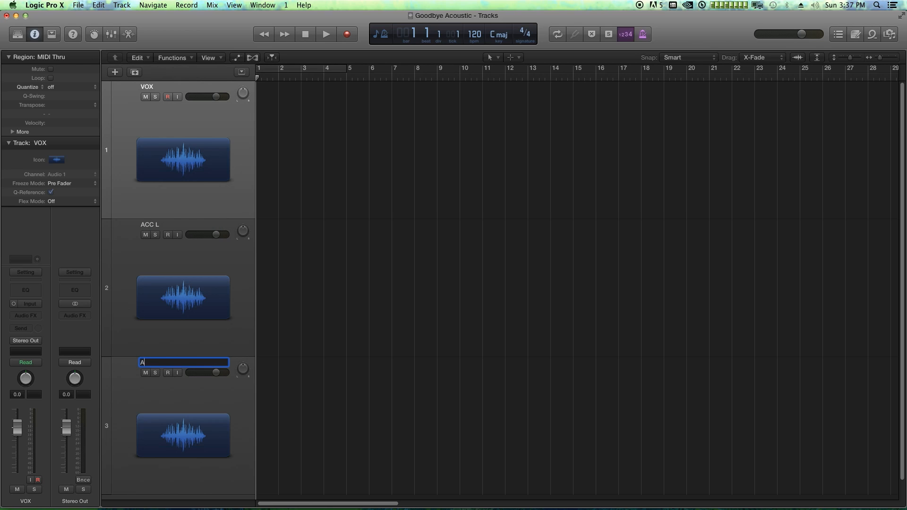
key(Return)
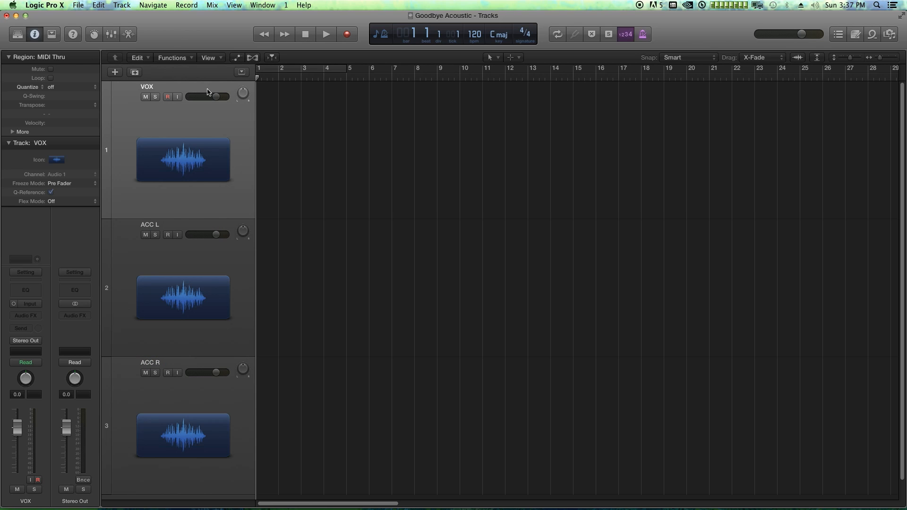
- Give VOX the vocalist-with-microphone icon and both ACC tracks the acoustic guitar icon, and reduce the track height
click(166, 147)
click(412, 121)
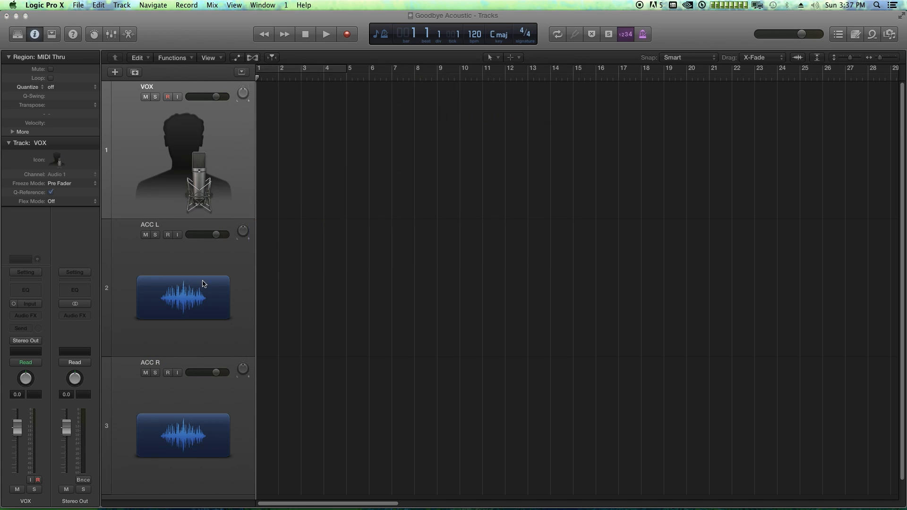
click(197, 328)
shift+click(183, 472)
right_click(182, 442)
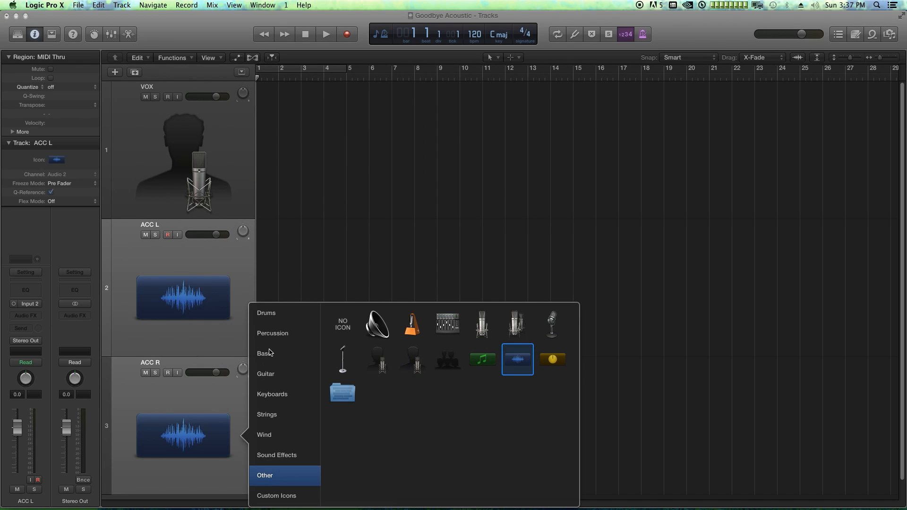
click(269, 371)
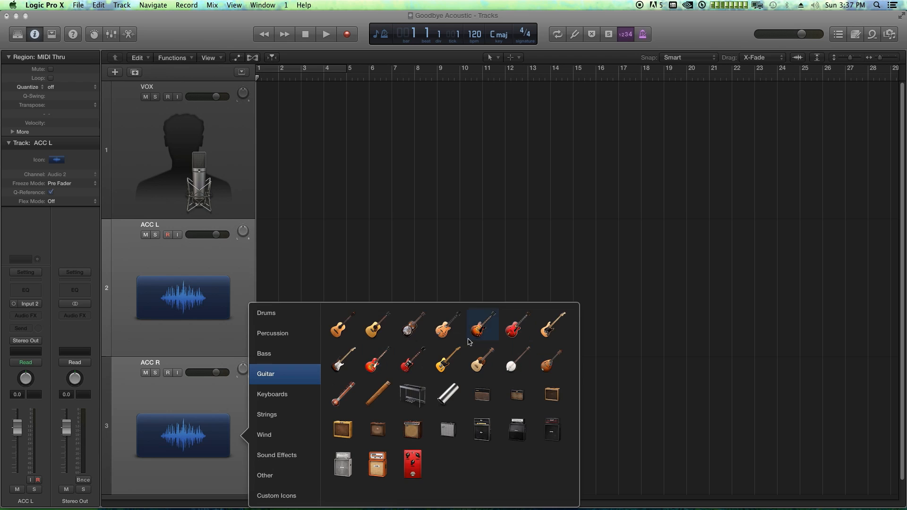
click(375, 328)
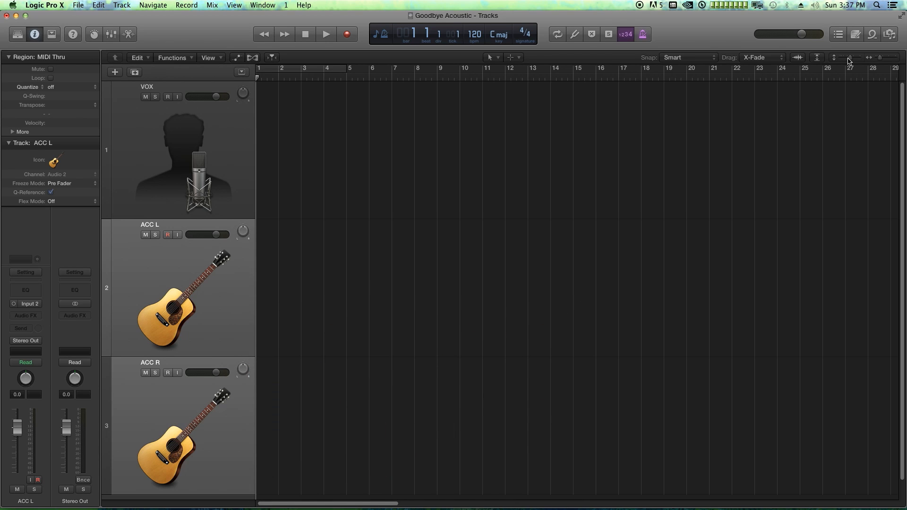
drag(850, 57, 846, 57)
click(212, 148)
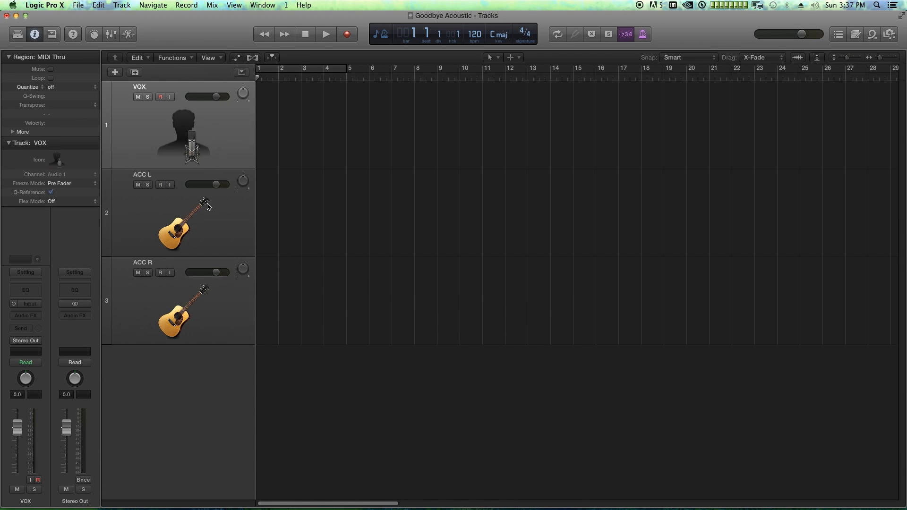
click(198, 217)
click(190, 297)
click(192, 180)
click(195, 144)
click(187, 215)
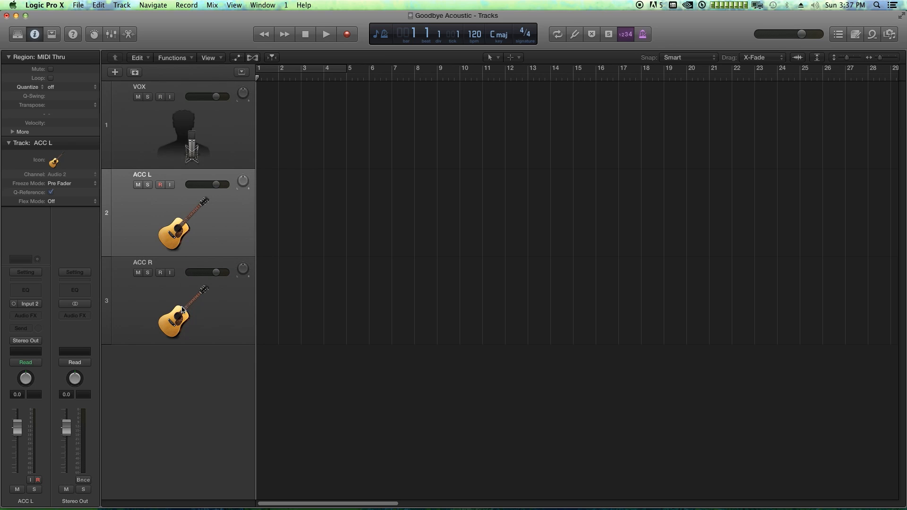
click(181, 310)
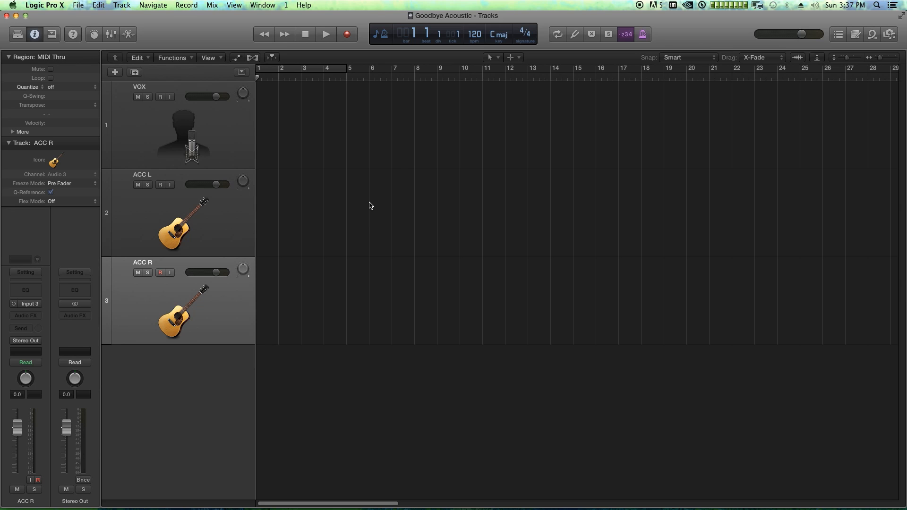
- Show the mixer and create two new auxiliary channel strips
key(x)
drag(378, 280, 395, 157)
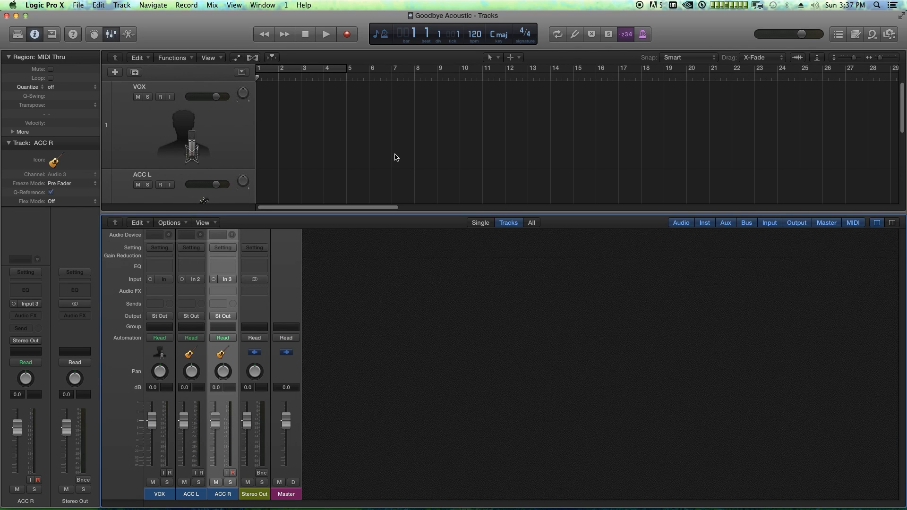
click(169, 223)
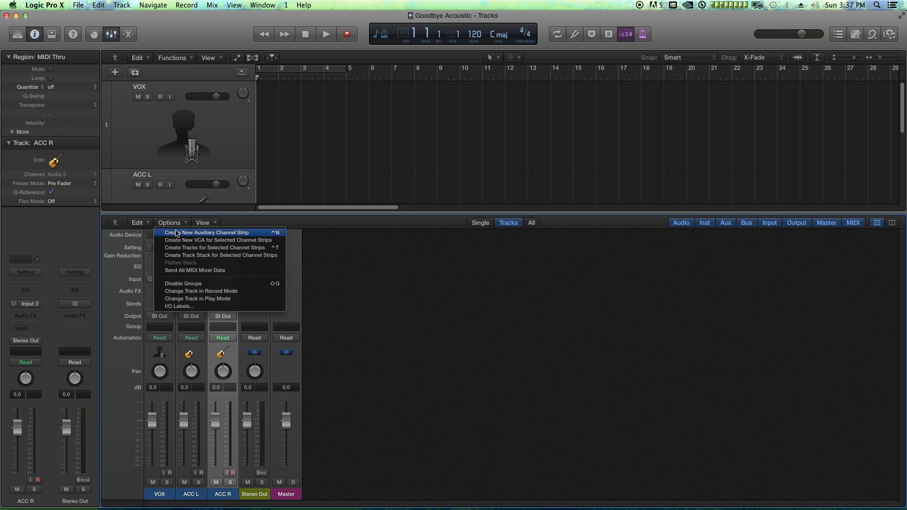
click(172, 232)
click(169, 223)
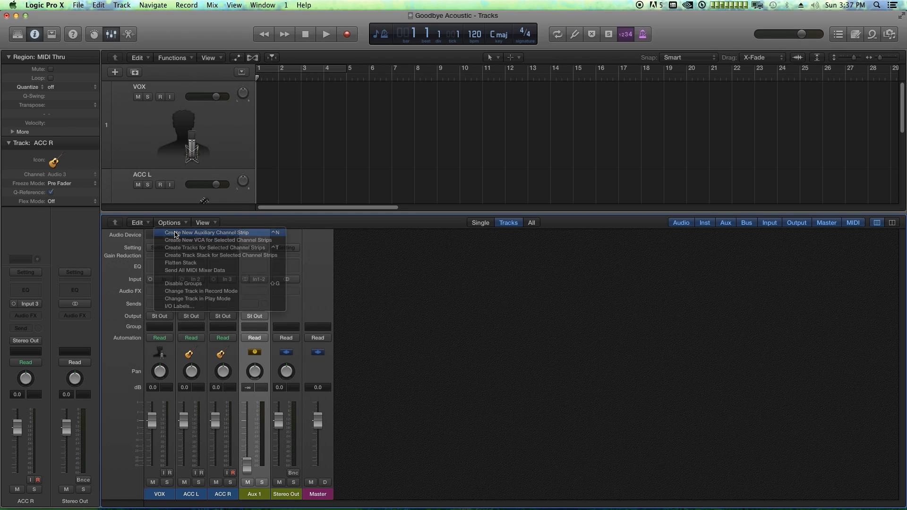
click(172, 232)
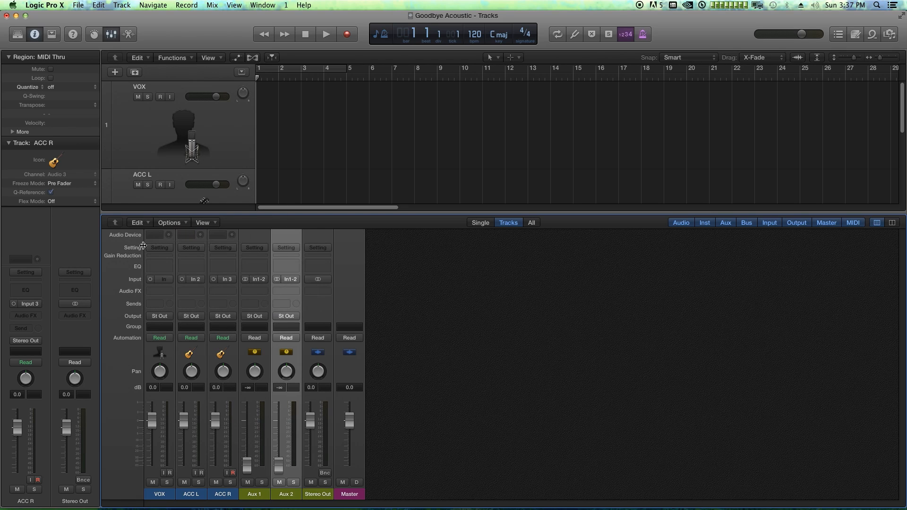
- Rename the auxiliary strips Aux 1 and Aux 2 to VOX IN and GTR IN
double_click(256, 495)
text(VOX IN)
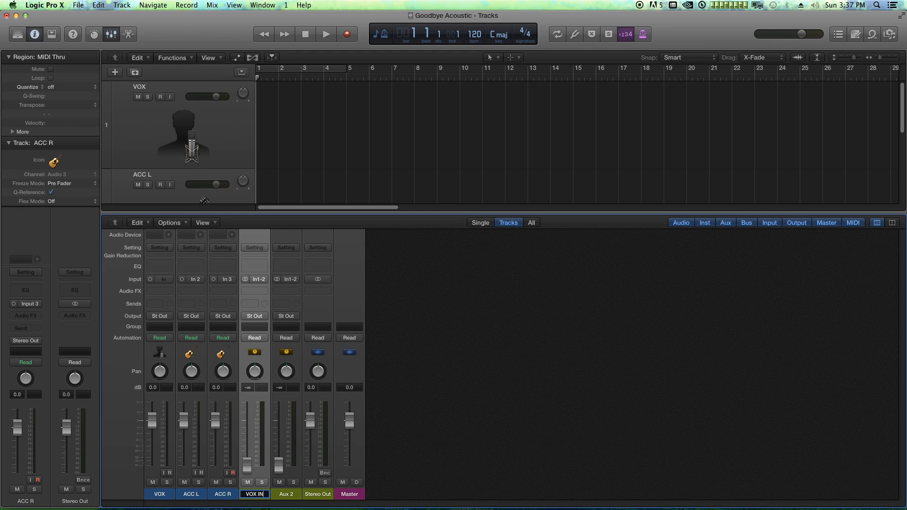
key(Return)
double_click(283, 496)
text(GTR IN)
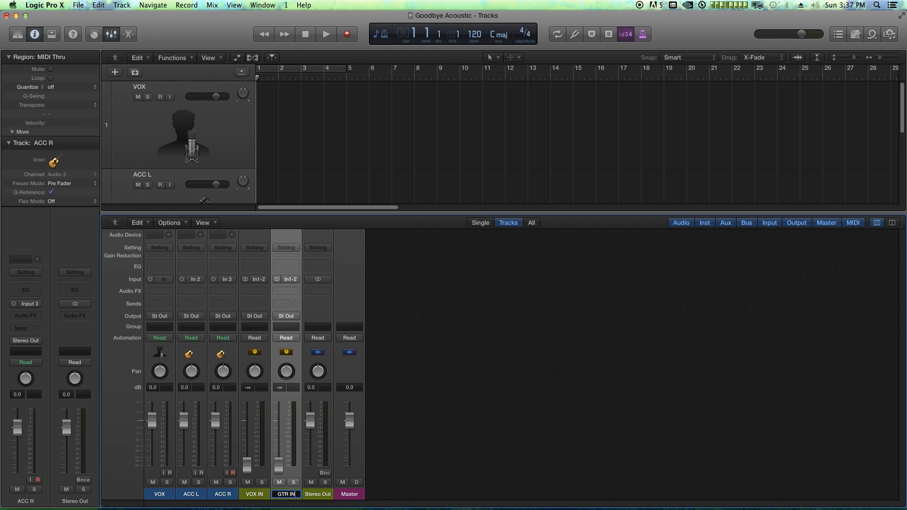
key(Return)
- Make the VOX IN and GTR IN strips mono with no input assigned, and reset both faders to 0.0 dB
click(245, 279)
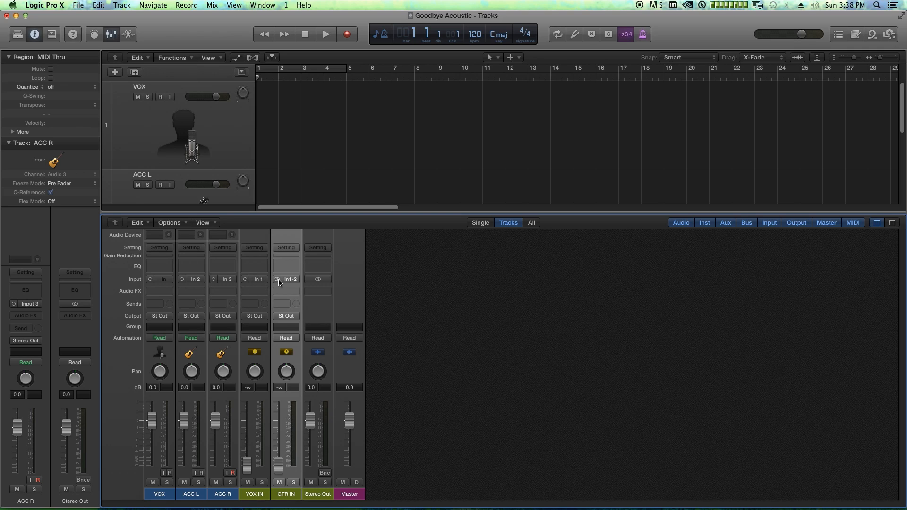
click(277, 279)
click(261, 280)
click(285, 293)
click(292, 280)
click(297, 293)
alt+click(247, 465)
alt+click(278, 465)
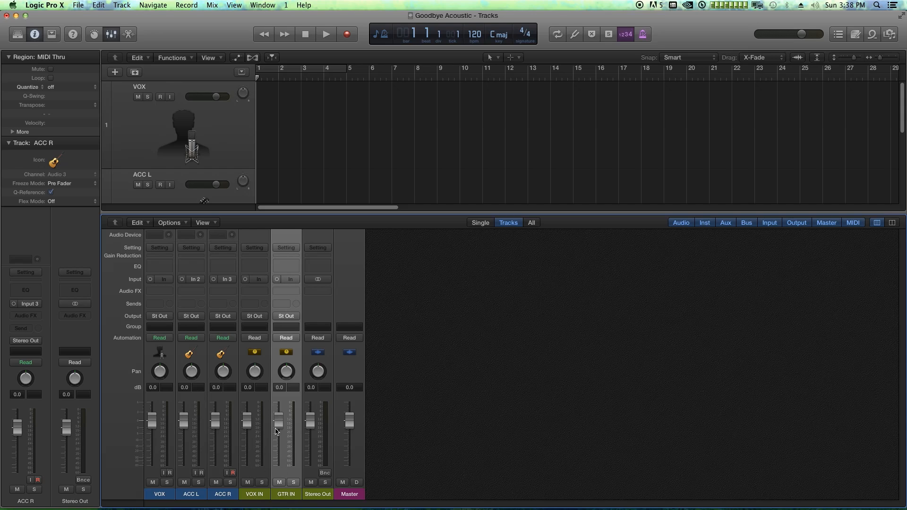
- Insert a mono Channel EQ on the VOX IN strip and move its window clear of the track controls
click(260, 292)
mouse_move(269, 333)
mouse_move(350, 333)
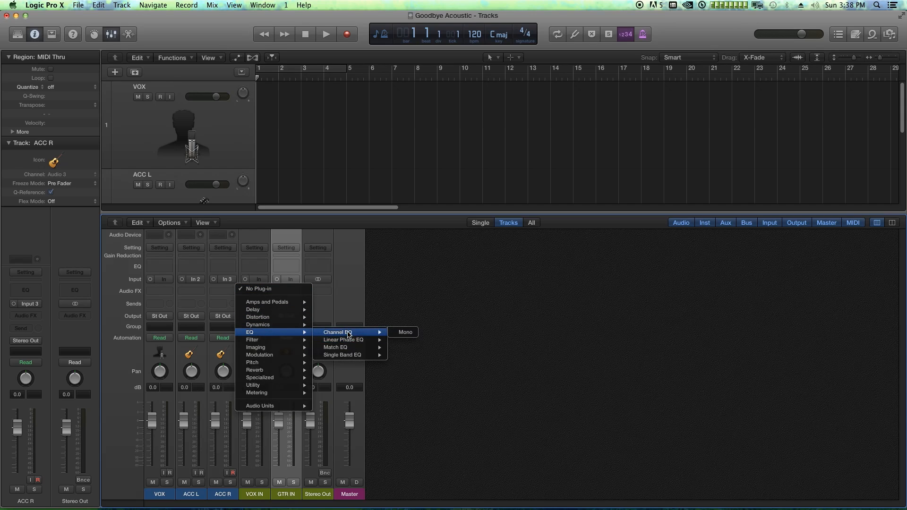
click(404, 332)
drag(299, 52, 494, 163)
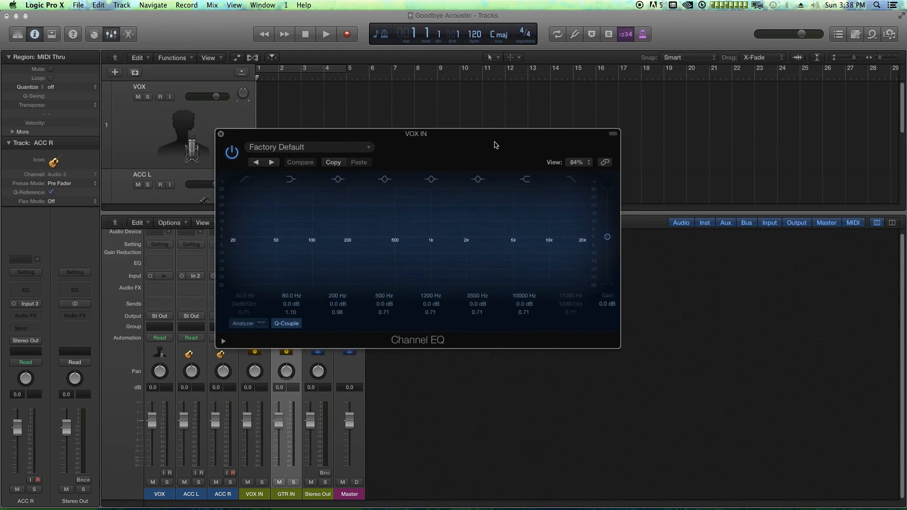
- Boost the VOX IN EQ by 5.0 dB at 11800 Hz with a Q of 0.28, and by 3.0 dB at 166 Hz
drag(496, 237, 562, 229)
drag(477, 314, 477, 328)
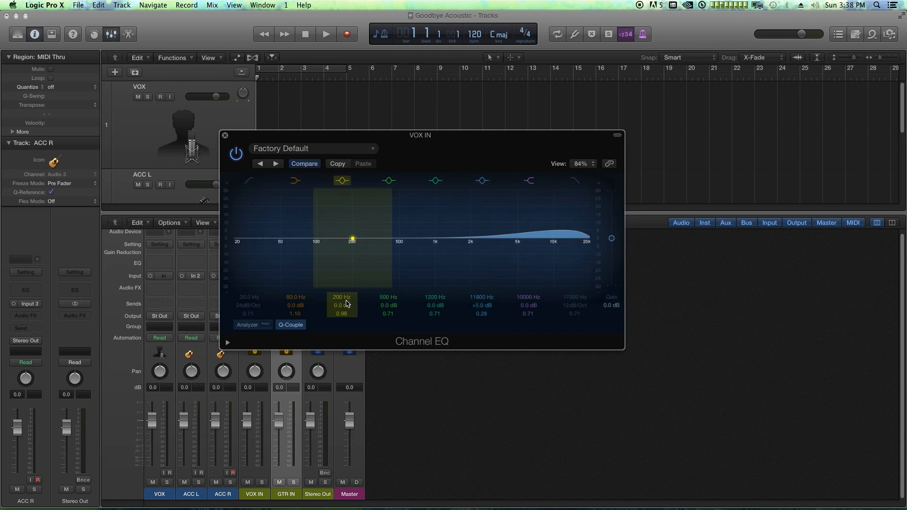
scroll(341, 308, up, 6)
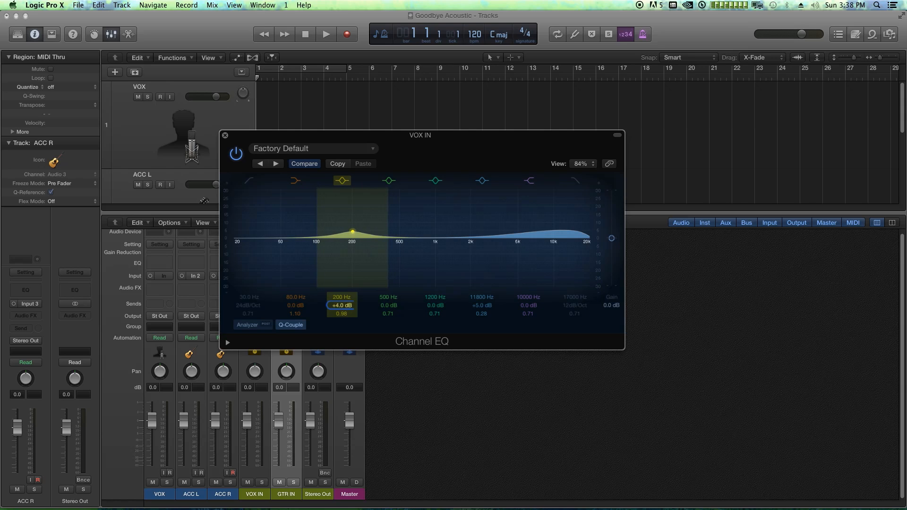
scroll(338, 297, down, 5)
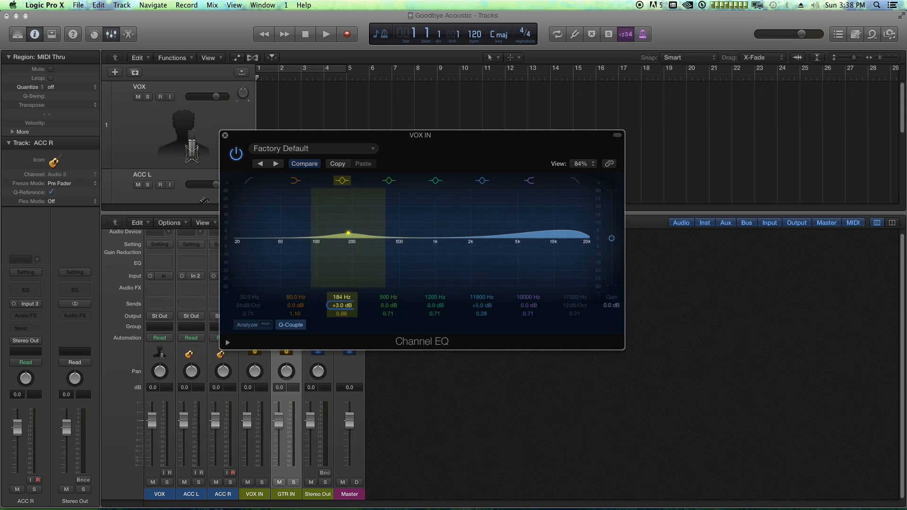
- Enable the EQ's low-cut band at 76 Hz with a 48 dB/Oct slope and close the plug-in window
click(248, 180)
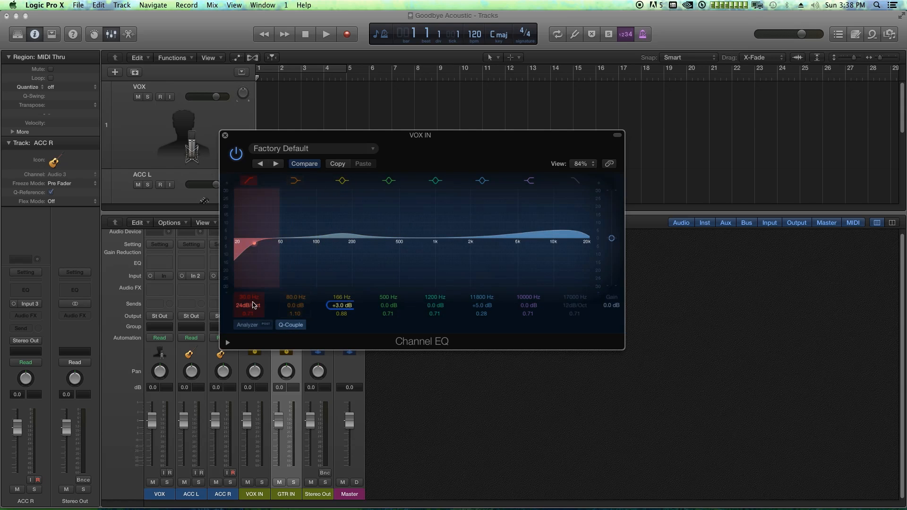
scroll(248, 299, up, 10)
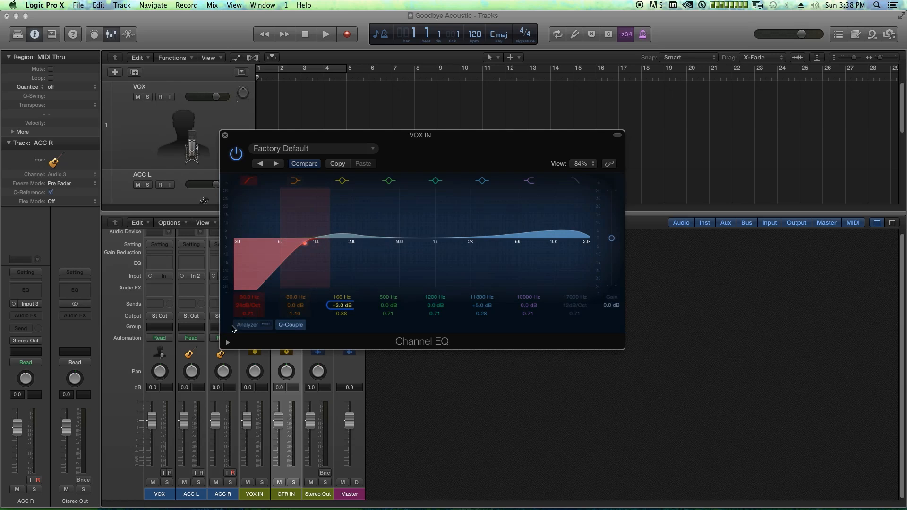
mouse_move(247, 305)
mouse_down()
mouse_move(247, 297)
mouse_move(247, 312)
mouse_move(250, 303)
mouse_up()
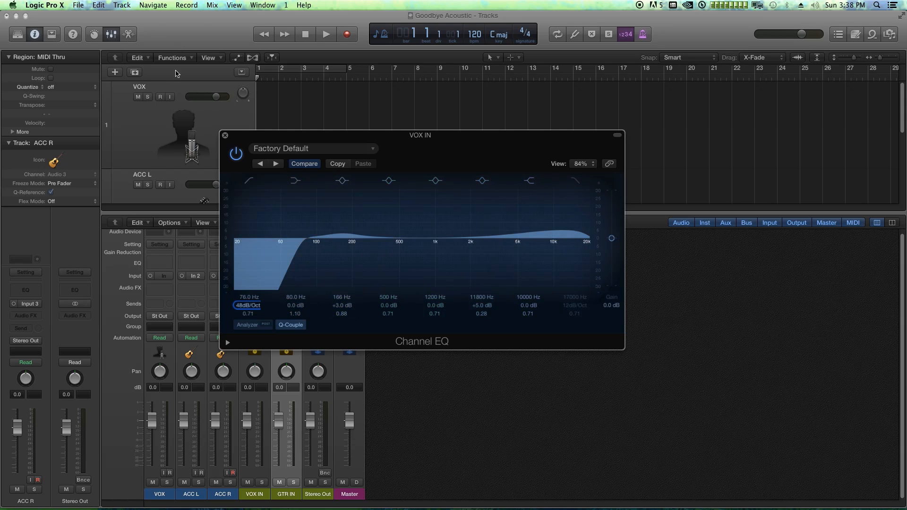
click(226, 135)
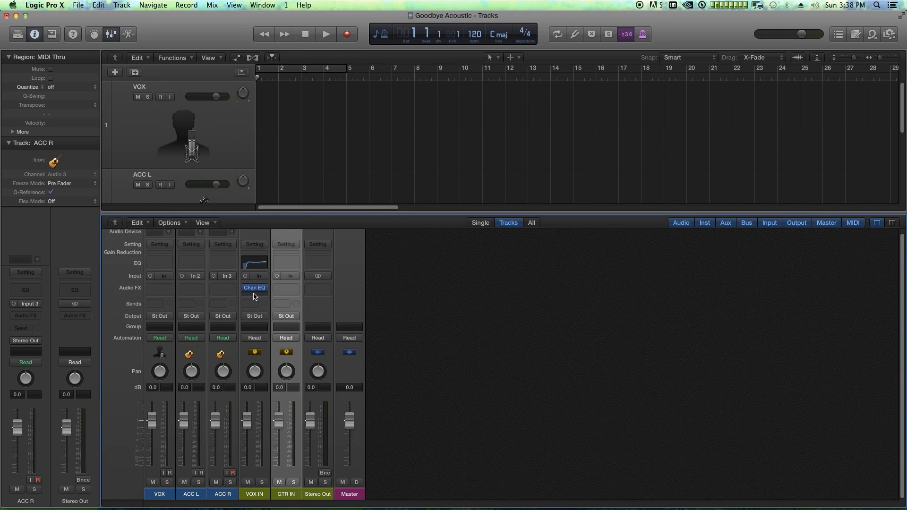
- Insert a mono Compressor after the Channel EQ on the VOX IN strip
click(254, 296)
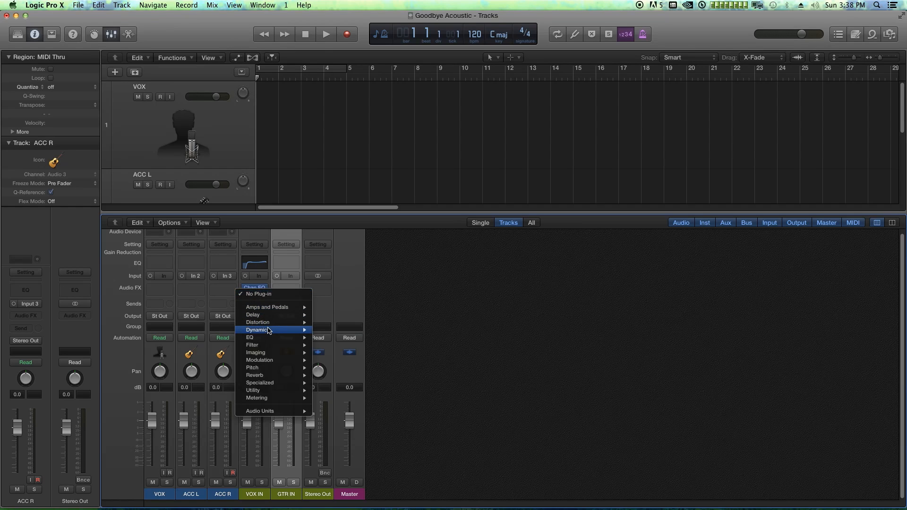
mouse_move(274, 330)
mouse_move(350, 338)
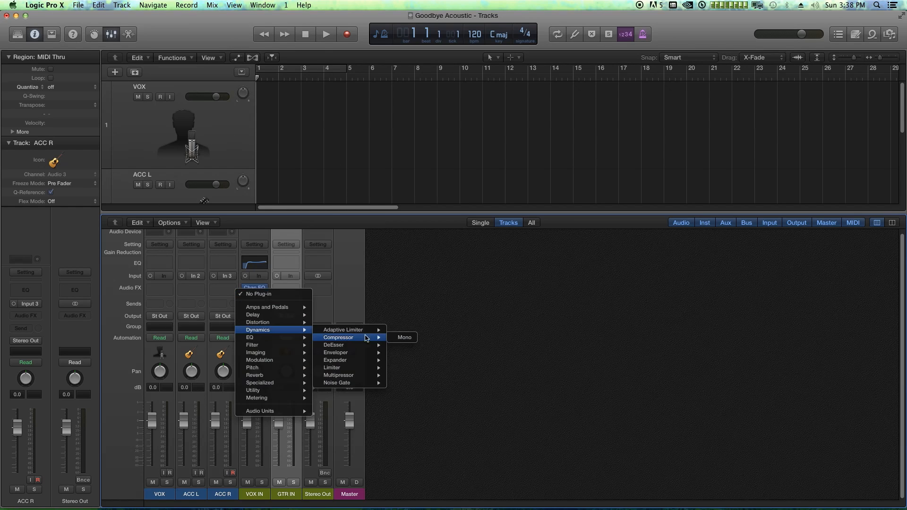
click(409, 338)
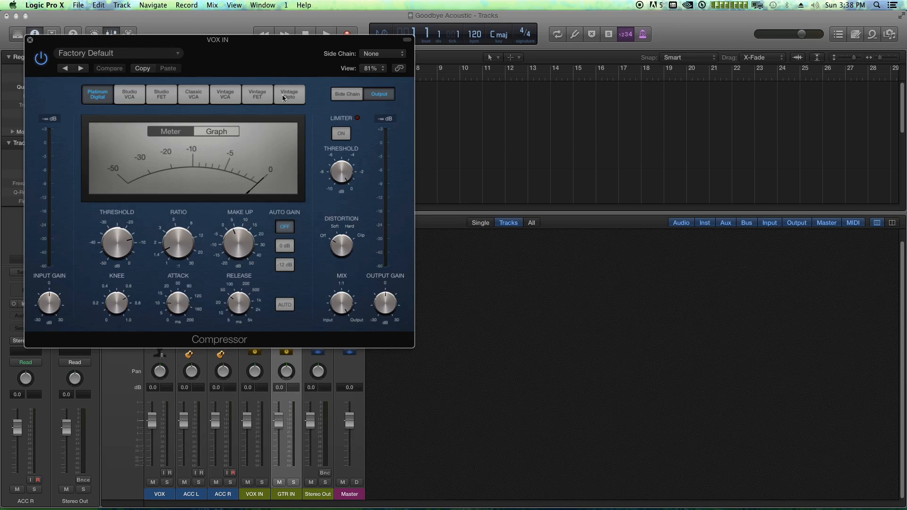
- Switch the VOX IN compressor to the Vintage Opto model with a 4.1:1 ratio and a -24.0 dB threshold
click(290, 94)
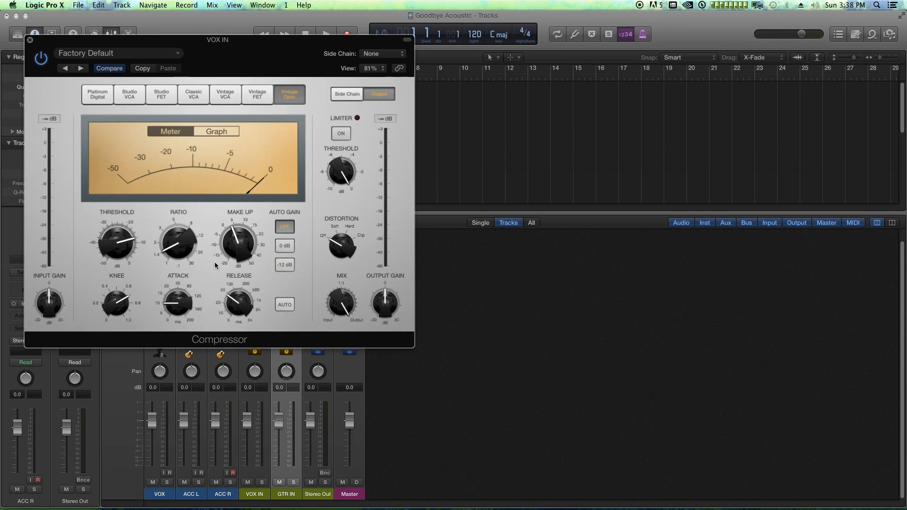
drag(186, 252, 185, 214)
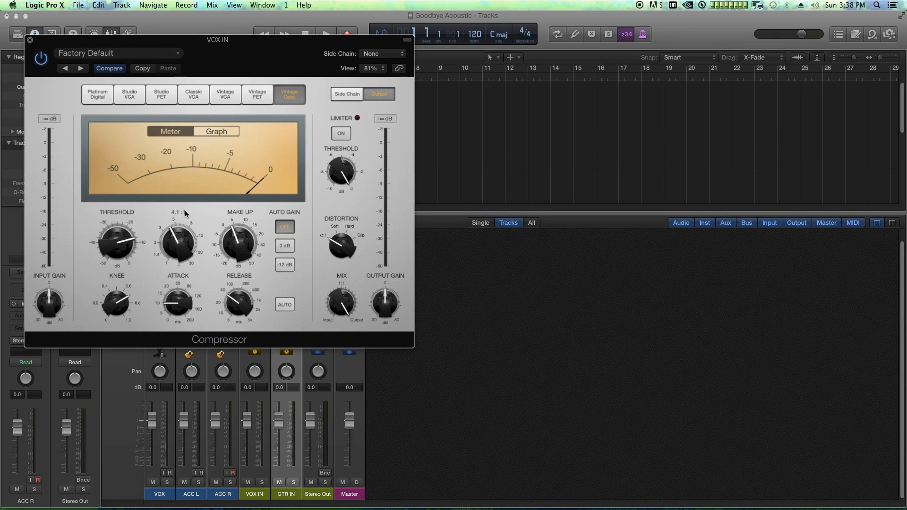
drag(125, 244, 126, 268)
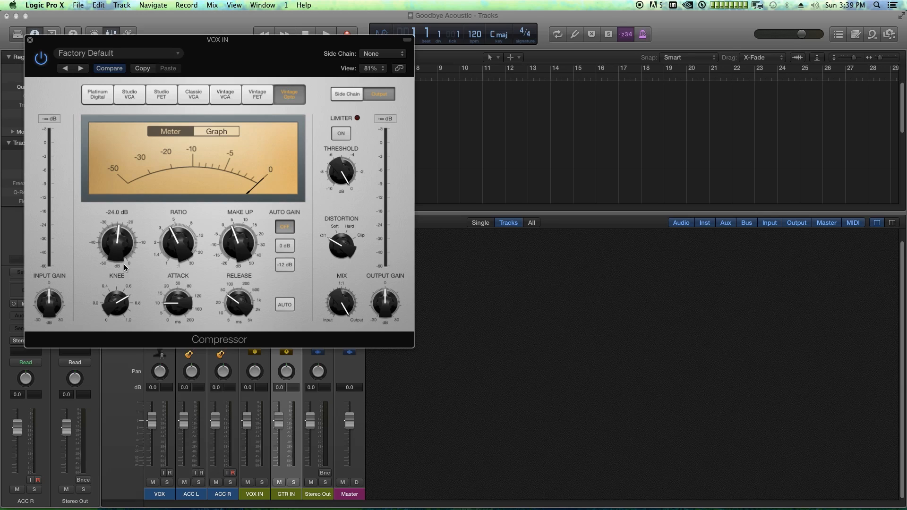
- Adjust the VOX IN compressor's release, lengthen its attack, lower the mix slightly, enable the limiter and close the plug-in window
mouse_move(239, 302)
mouse_down()
mouse_move(237, 292)
mouse_move(236, 302)
mouse_up()
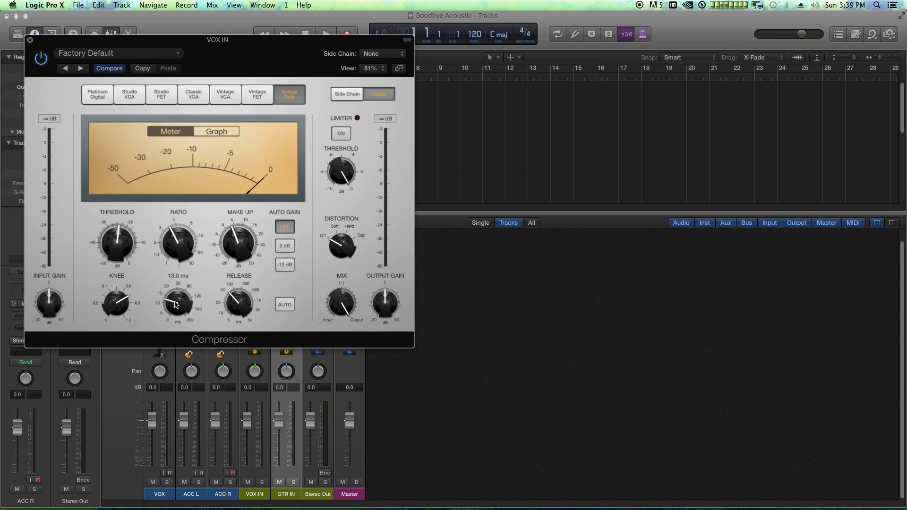
drag(179, 304, 180, 297)
drag(342, 305, 344, 313)
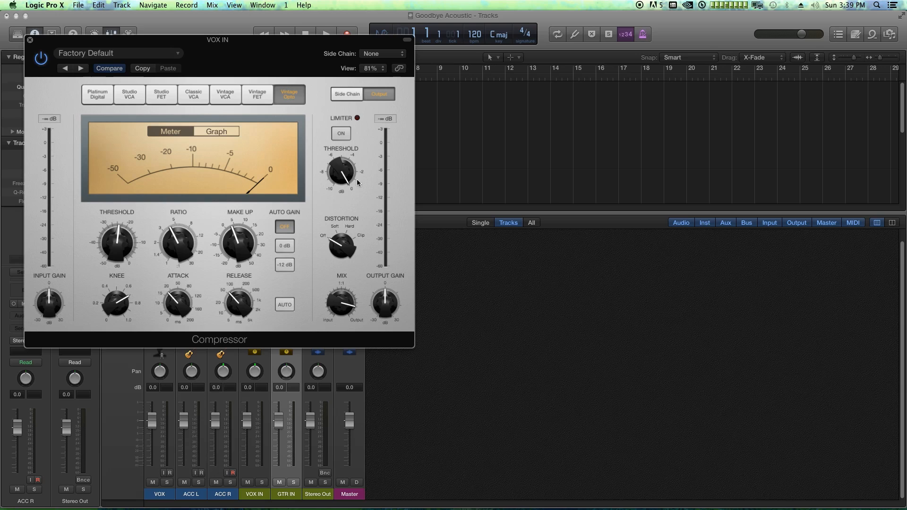
click(341, 134)
click(30, 41)
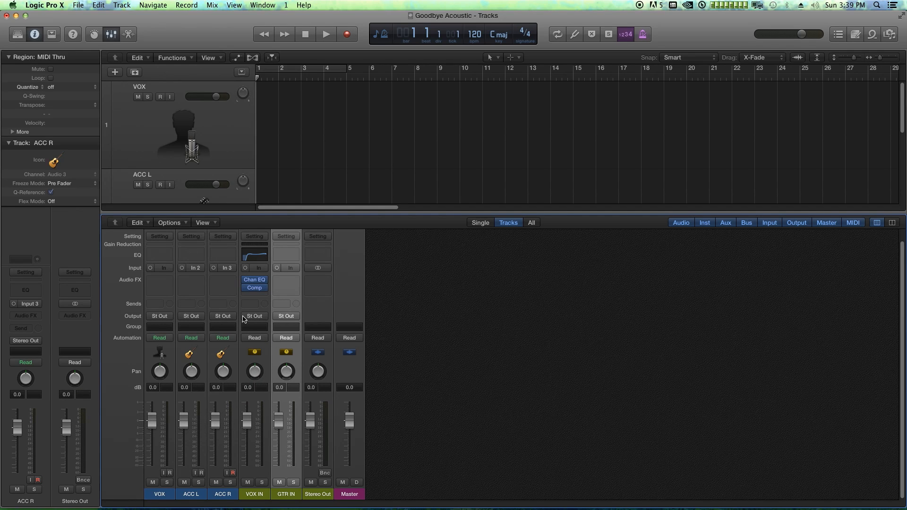
- Route the VOX IN strip's output to Bus 1 and delete the extra Aux 3 strip
click(254, 317)
mouse_move(264, 354)
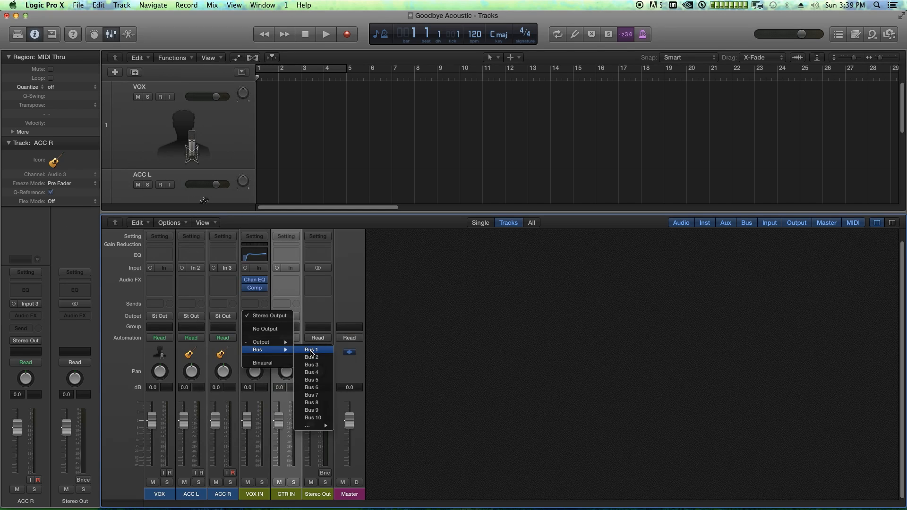
click(310, 352)
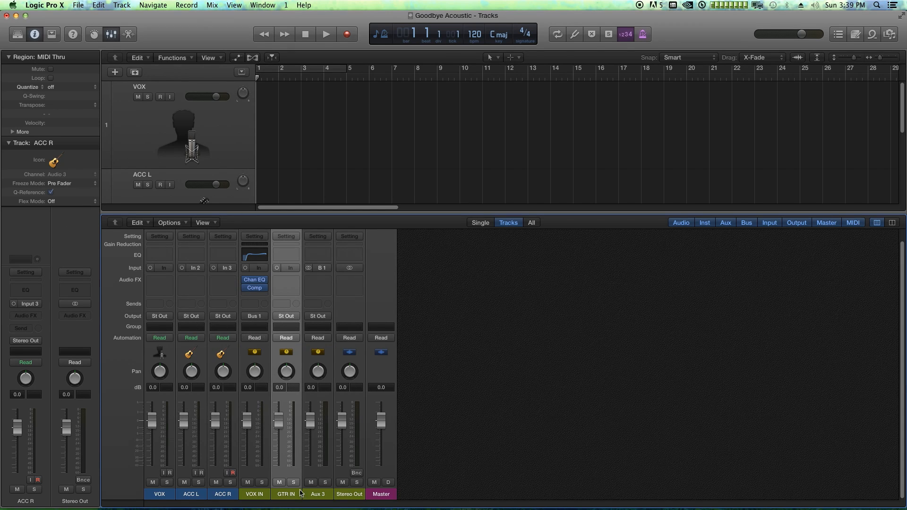
click(321, 501)
right_click(322, 501)
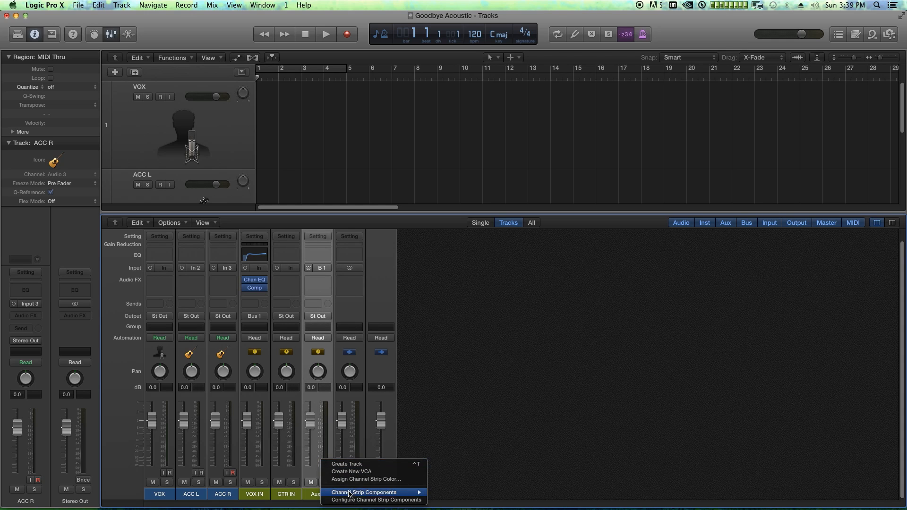
click(448, 354)
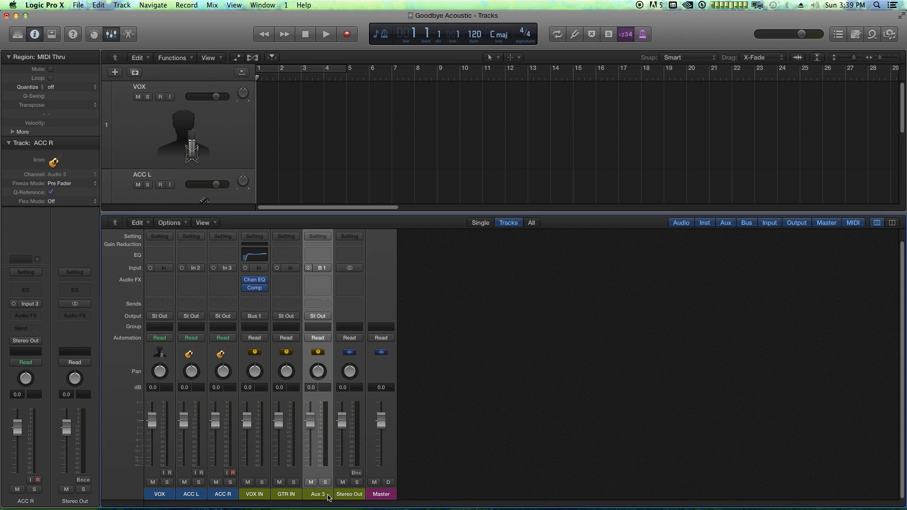
key(Delete)
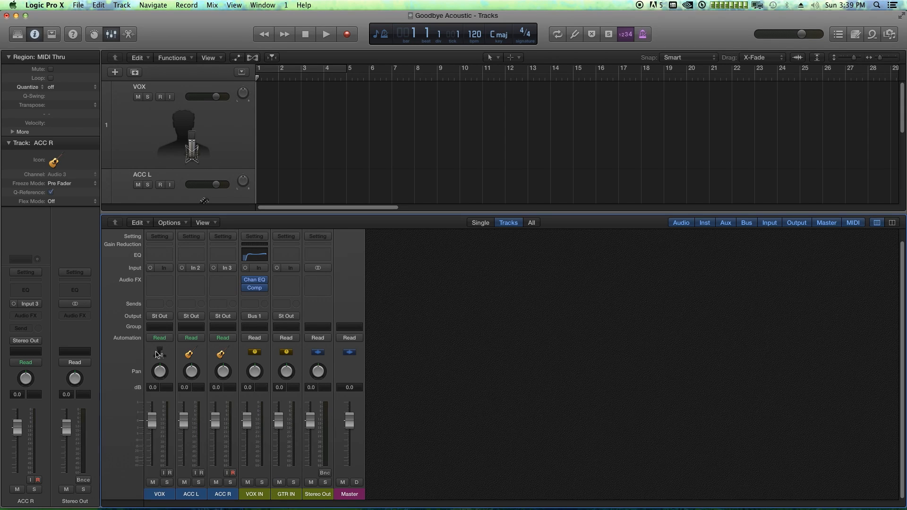
- Set the VOX track's input to Bus 1
click(163, 267)
mouse_move(171, 288)
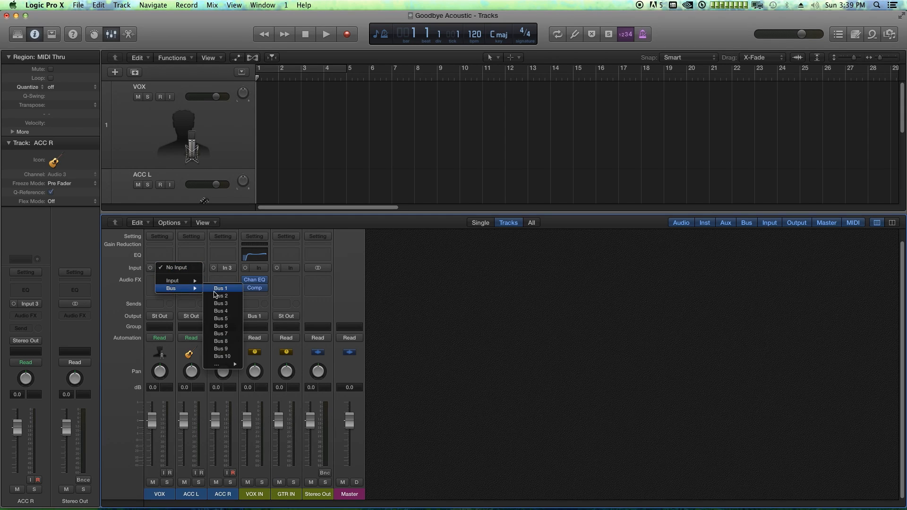
click(220, 289)
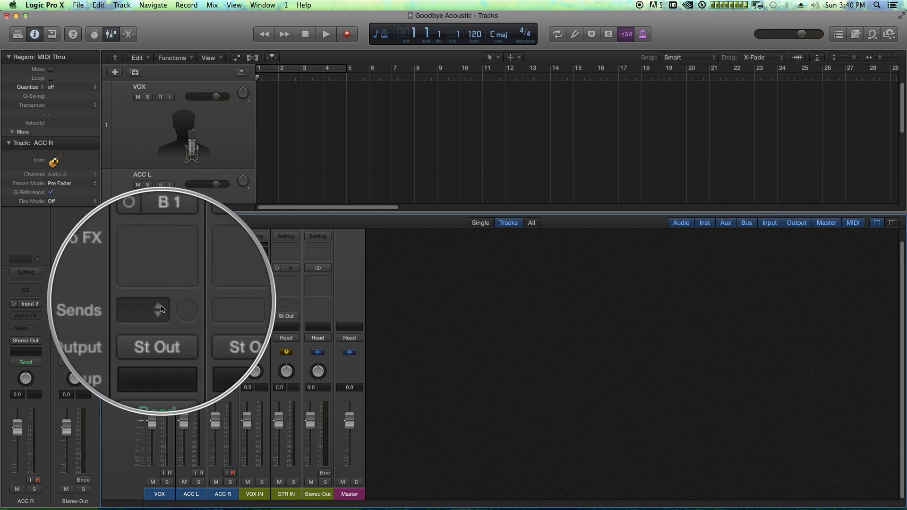
- Insert a mono Channel EQ on the GTR IN strip and move its window lower over the mixer
mouse_move(255, 289)
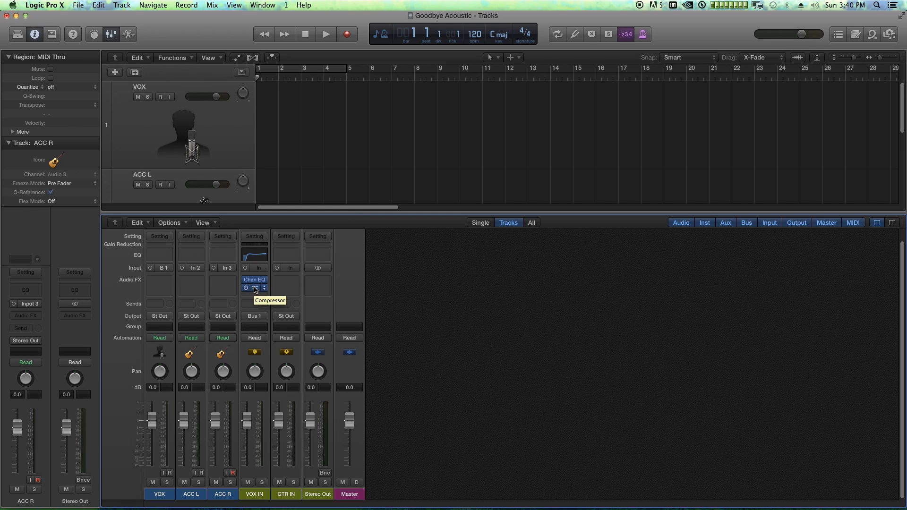
click(285, 284)
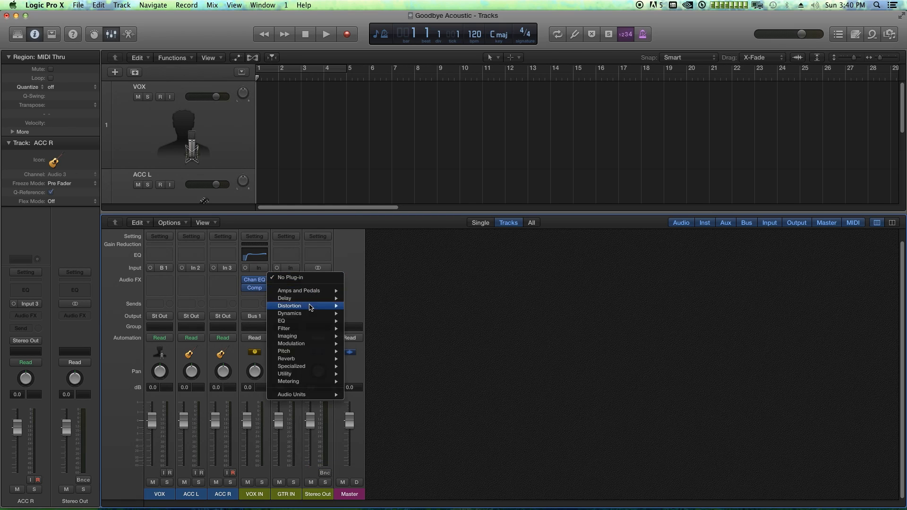
mouse_move(301, 322)
mouse_move(391, 320)
click(443, 321)
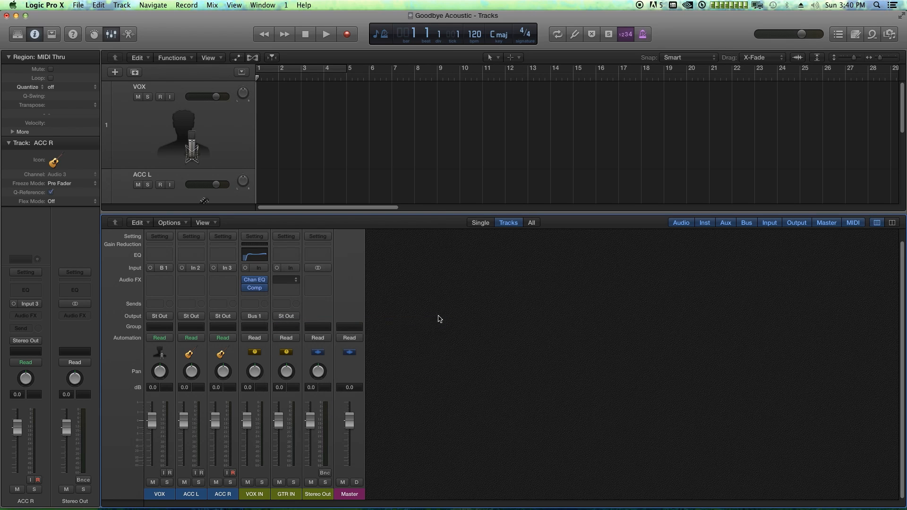
drag(316, 76, 388, 228)
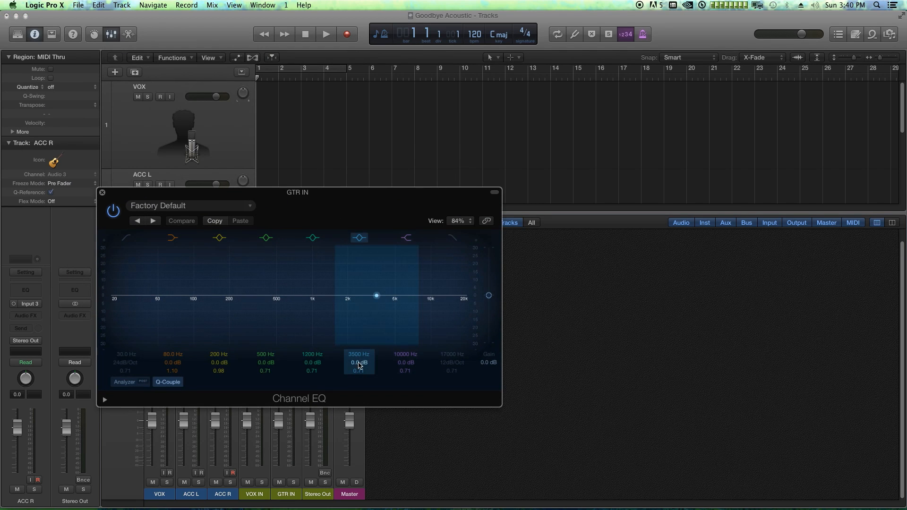
- Boost the GTR IN EQ by 9.5 dB at 9200 Hz with a Q of 0.35
drag(375, 296, 377, 284)
mouse_move(359, 363)
mouse_down()
mouse_move(358, 380)
mouse_move(360, 354)
mouse_up()
drag(376, 278, 426, 280)
- Cut the GTR IN EQ by 2.5 dB at 570 Hz with a Q of 0.48, and boost it by 4.5 dB at 146 Hz
drag(322, 296, 321, 299)
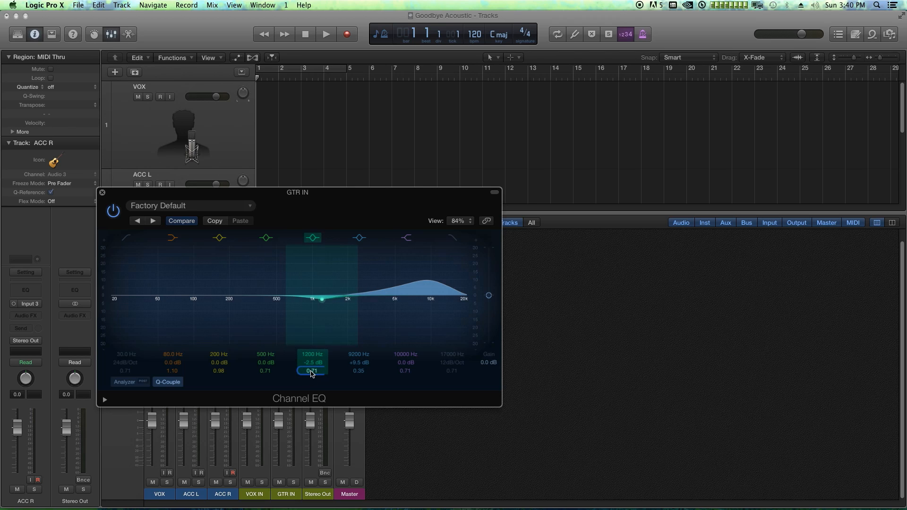
mouse_move(311, 370)
mouse_down()
mouse_move(311, 377)
mouse_move(323, 361)
mouse_up()
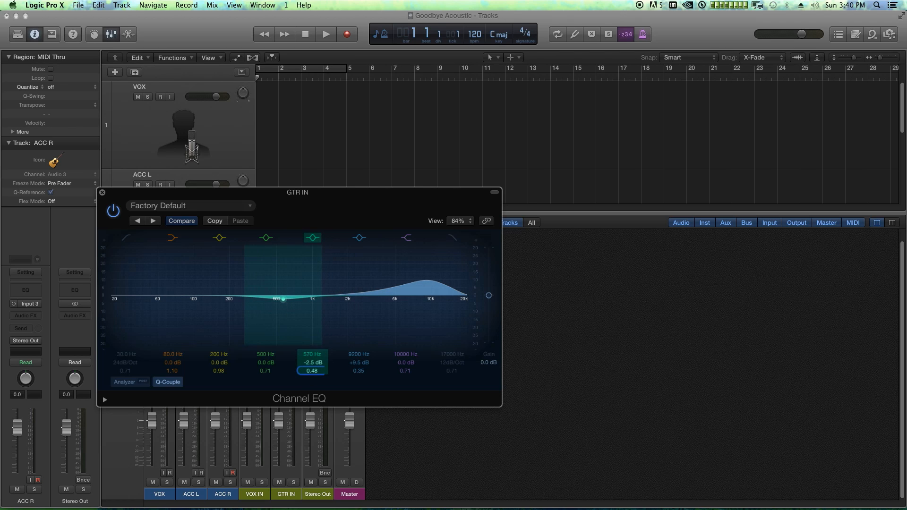
mouse_move(222, 362)
mouse_down()
mouse_move(222, 349)
mouse_move(220, 376)
mouse_move(219, 350)
mouse_up()
- Enable the GTR IN EQ's low-cut band at about 42 Hz with a 12 dB/Oct slope and 0.79 Q, and close the plug-in window
click(127, 238)
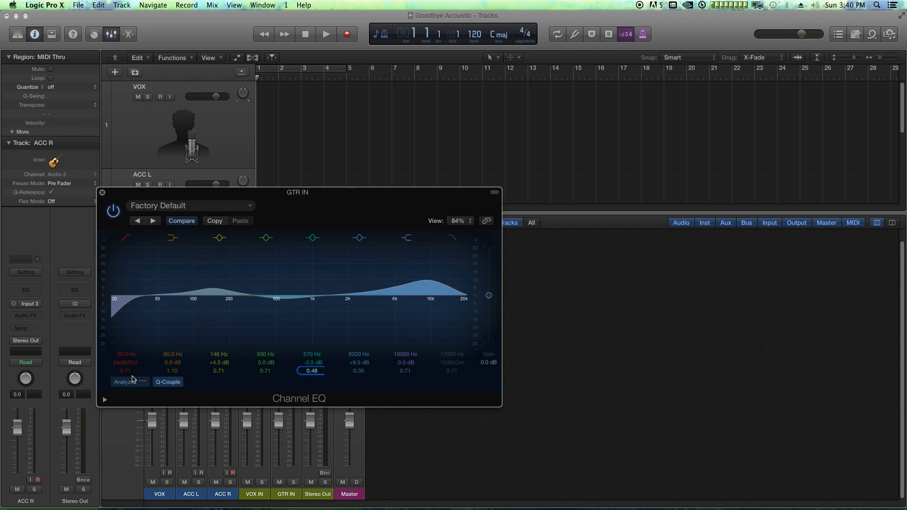
mouse_move(126, 371)
mouse_down()
mouse_move(128, 347)
mouse_move(123, 373)
mouse_up()
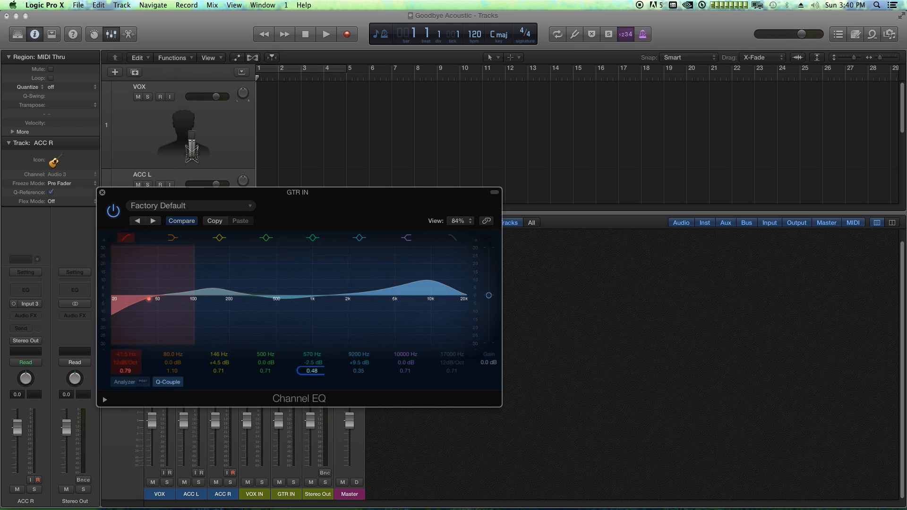
click(102, 193)
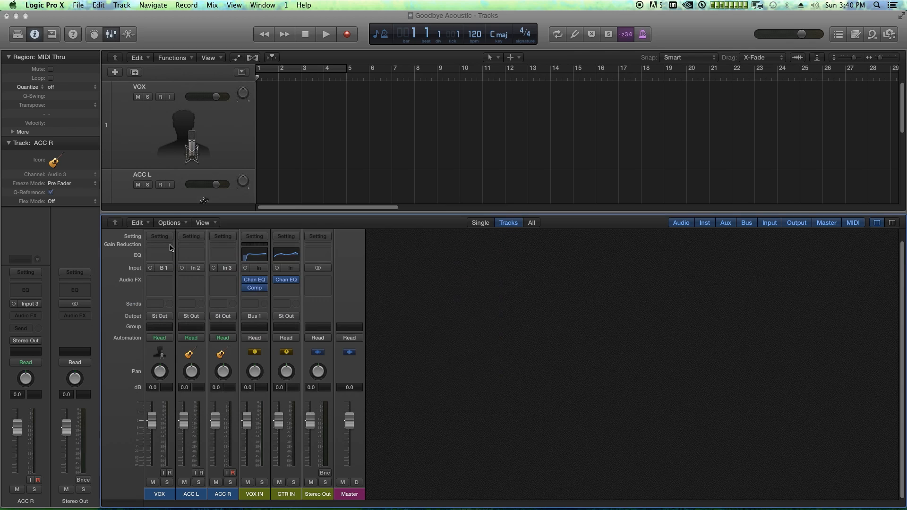
- Insert a mono Compressor after the Channel EQ on the GTR IN strip and move its window clear of the channel strips
click(298, 288)
mouse_move(307, 321)
mouse_move(382, 329)
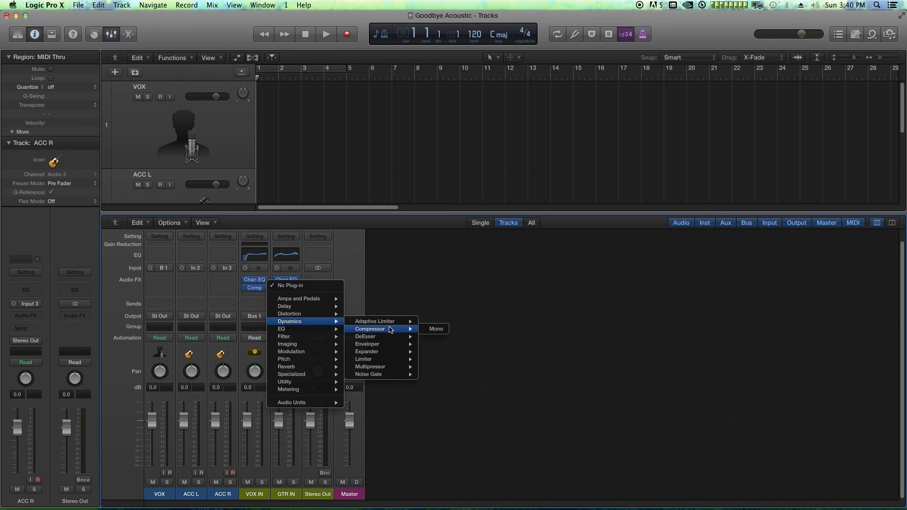
click(443, 331)
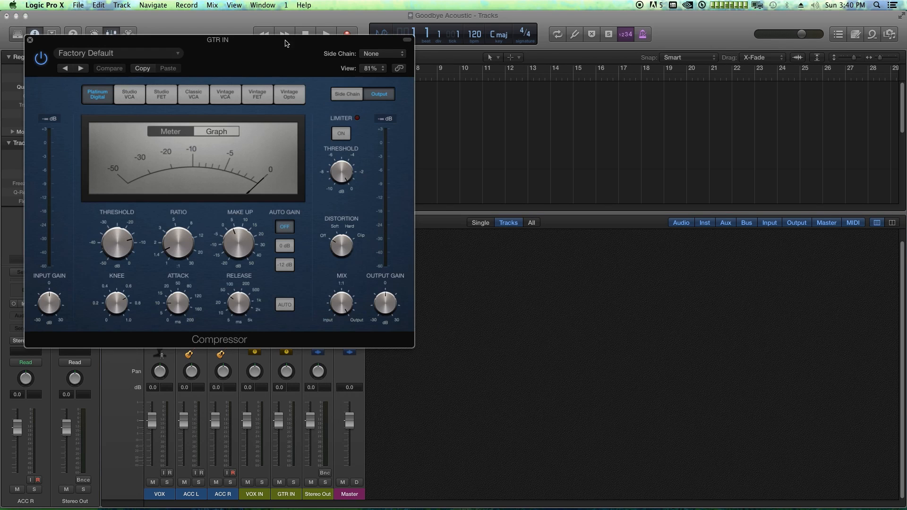
drag(284, 43, 649, 164)
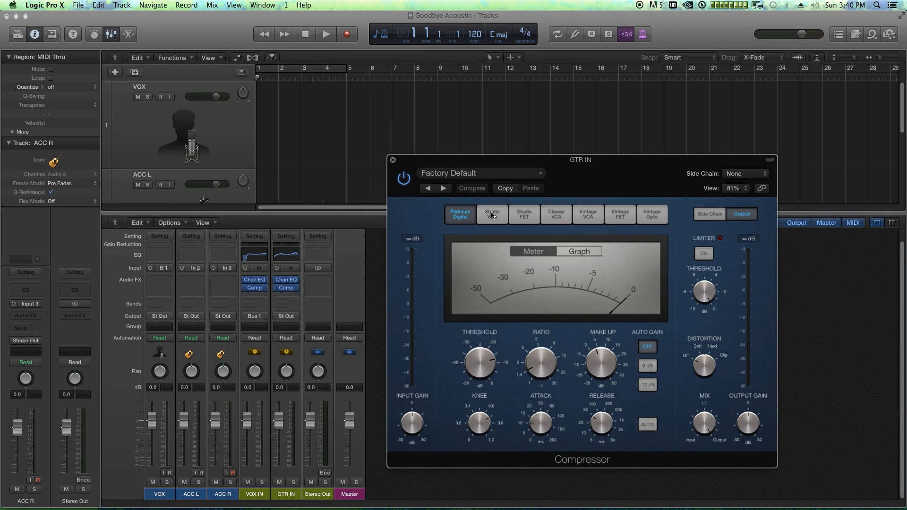
- Compare the Vintage FET and Studio FET models on the GTR IN compressor and settle on Studio FET
click(622, 213)
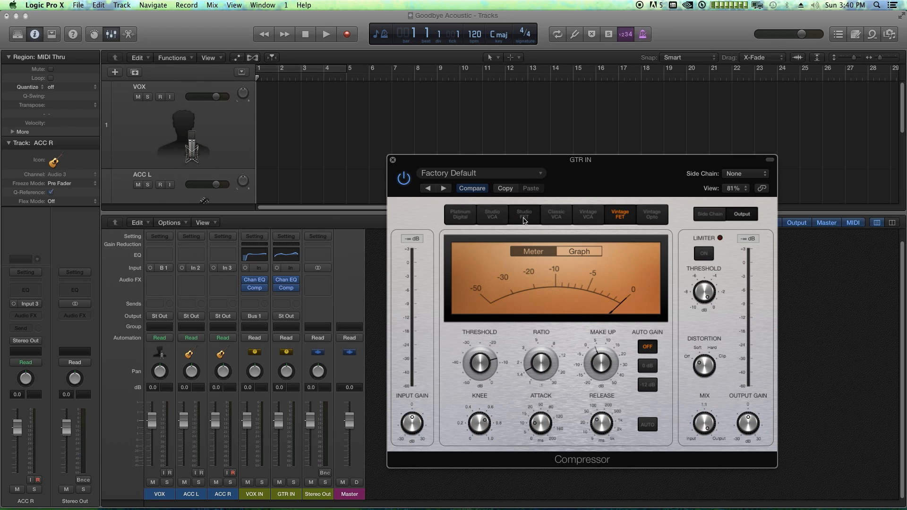
click(524, 215)
click(600, 216)
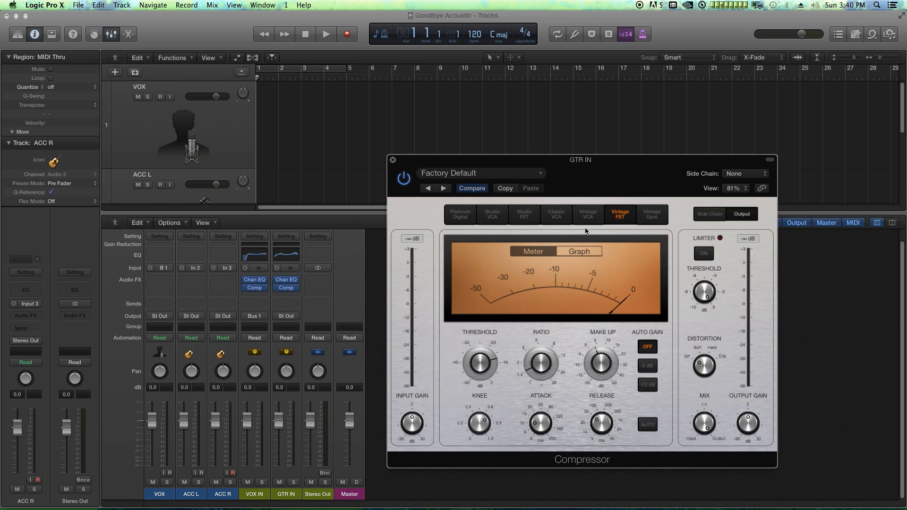
click(525, 215)
- Raise the GTR IN compressor's ratio, lower its threshold, lengthen the attack, enable the limiter, reduce the mix and close the plug-in window
mouse_move(550, 367)
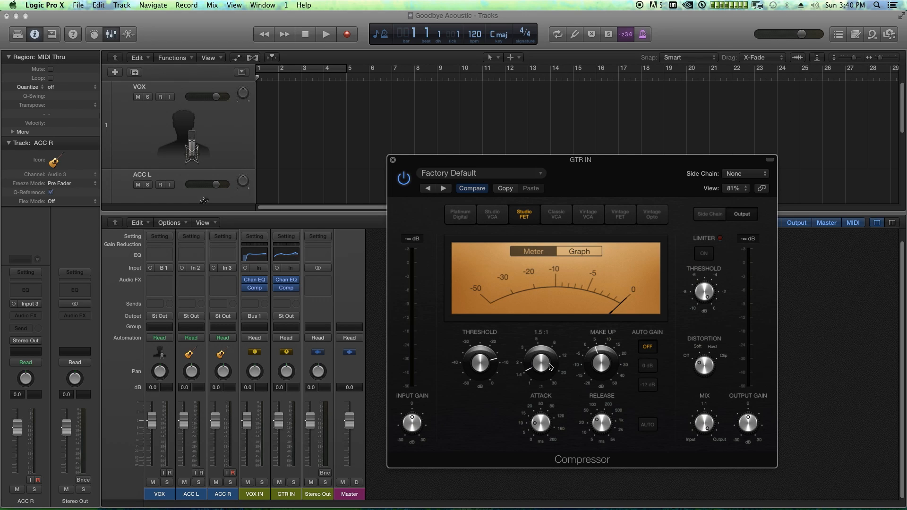
drag(561, 340, 566, 329)
drag(479, 362, 475, 386)
drag(549, 434, 558, 404)
click(703, 253)
drag(704, 426, 705, 442)
click(393, 159)
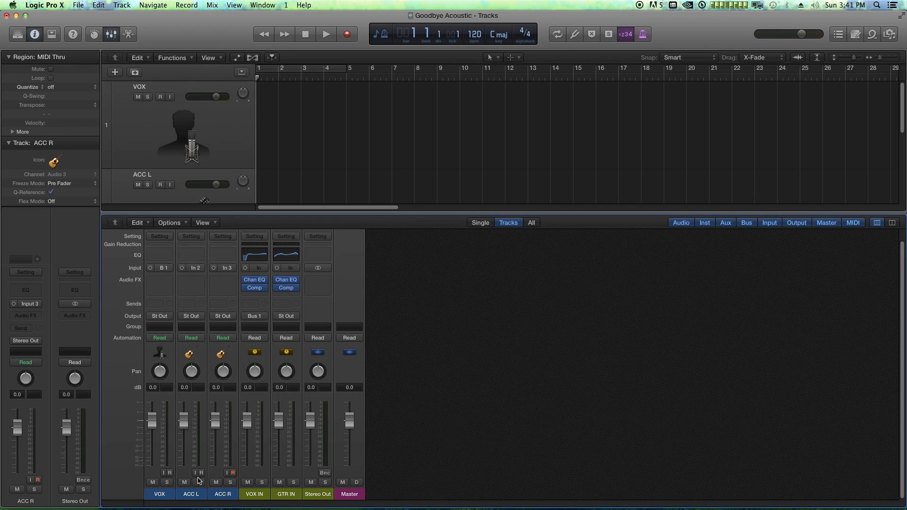
- Set the inputs of the ACC L and ACC R tracks to Bus 2
click(198, 268)
mouse_move(207, 301)
click(259, 310)
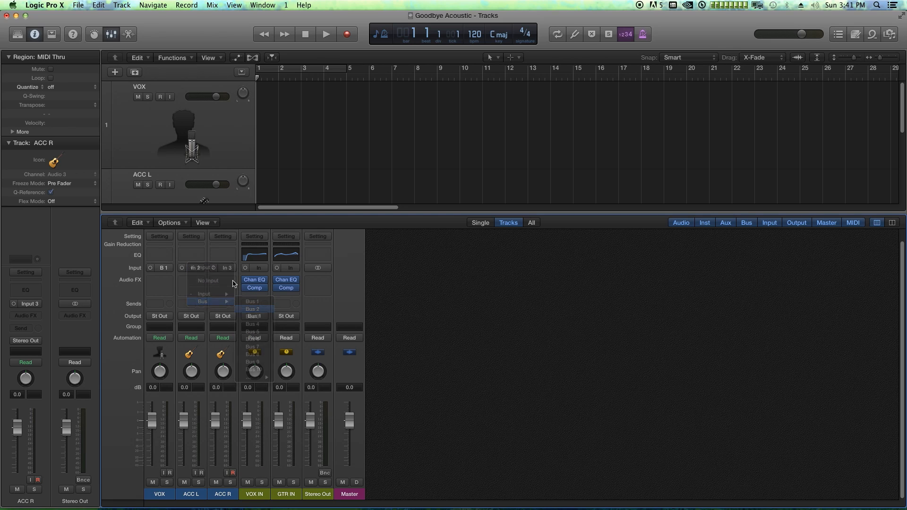
click(229, 268)
mouse_move(240, 302)
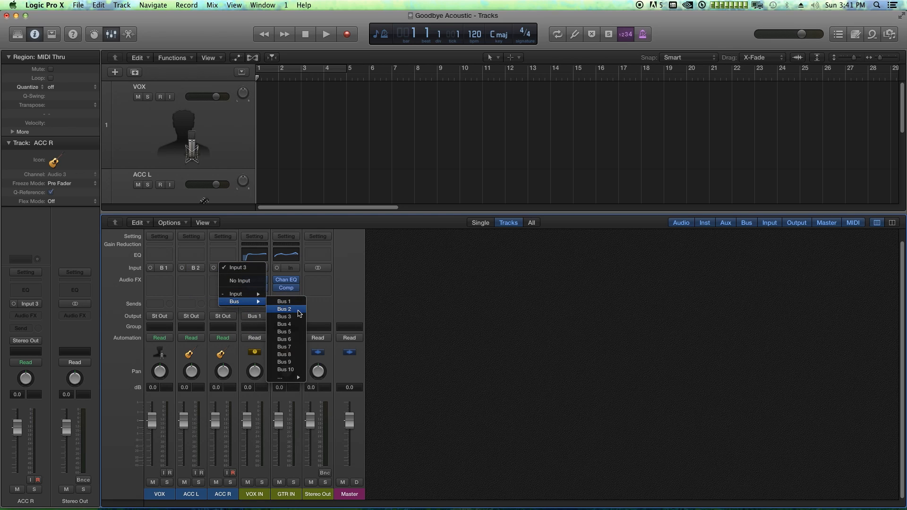
click(299, 310)
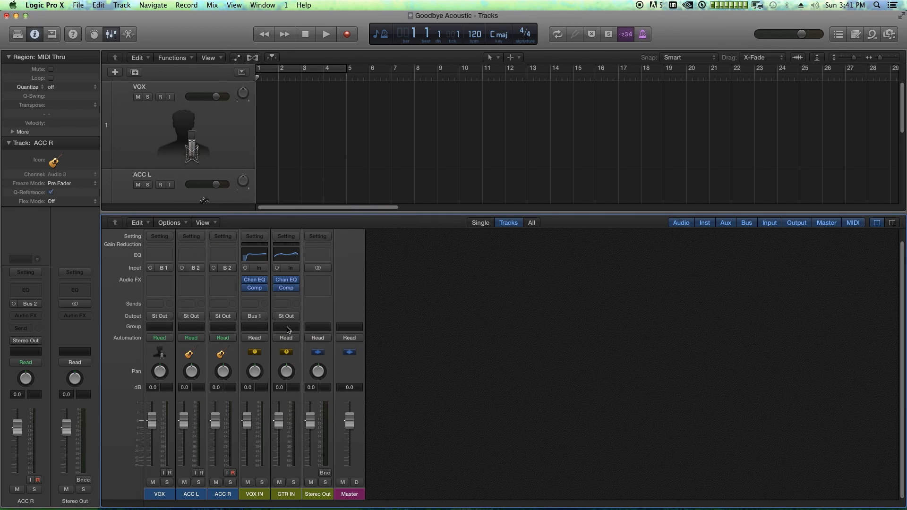
- Route the GTR IN strip's output to Bus 2
click(285, 312)
click(285, 316)
mouse_move(296, 349)
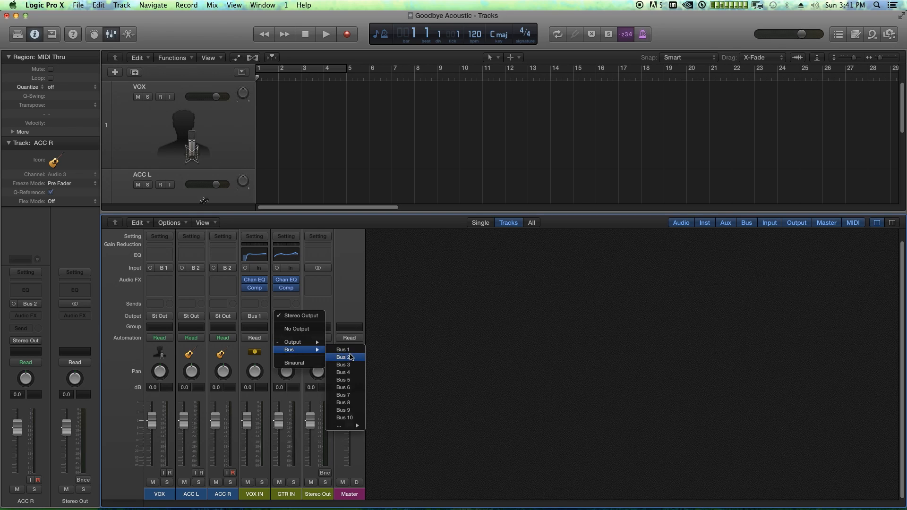
click(349, 356)
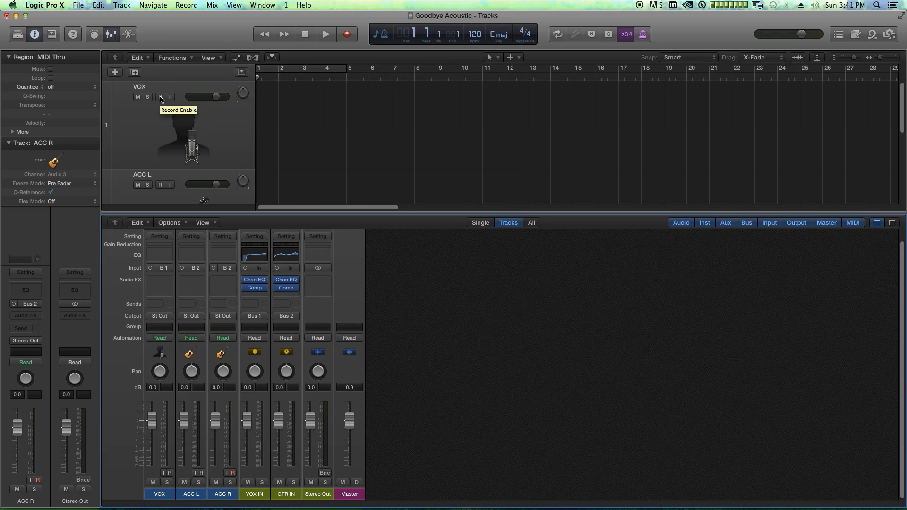
click(259, 267)
mouse_move(265, 281)
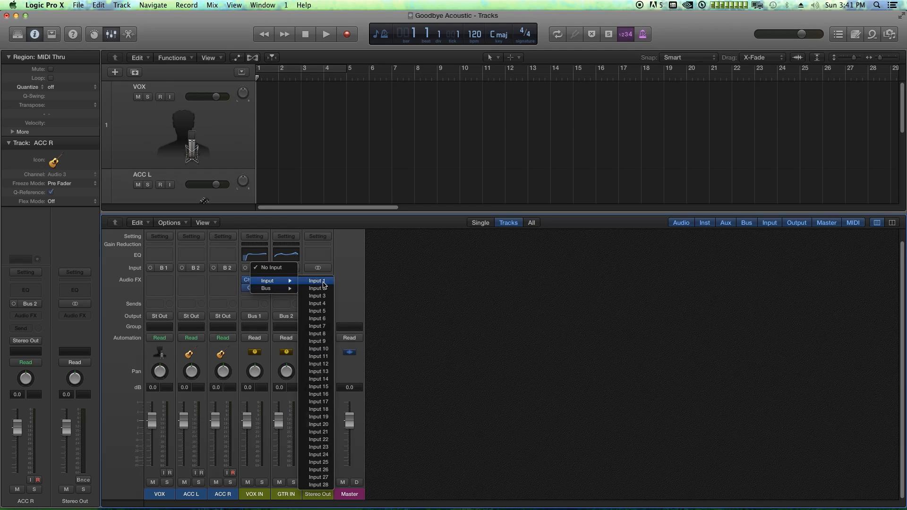
click(453, 277)
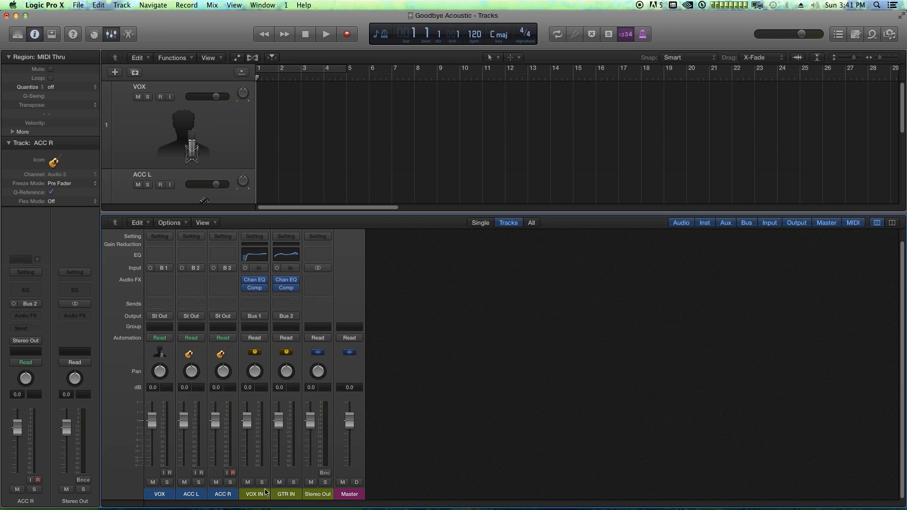
- Mute the VOX IN and GTR IN strips and set the input of both strips to Input 1
drag(265, 492, 285, 497)
click(279, 482)
click(258, 268)
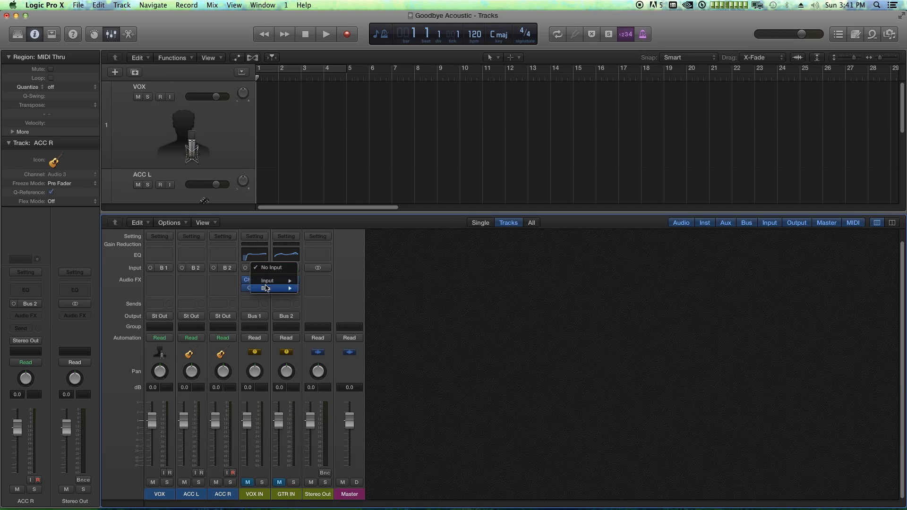
mouse_move(267, 281)
click(315, 283)
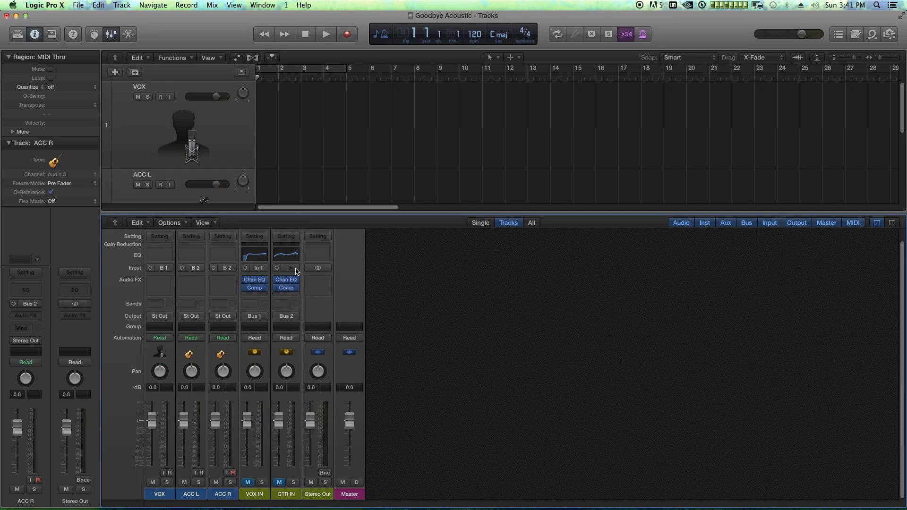
click(296, 270)
mouse_move(299, 281)
click(347, 284)
- Create arrange tracks for the VOX IN and GTR IN auxiliary strips
drag(254, 500, 275, 494)
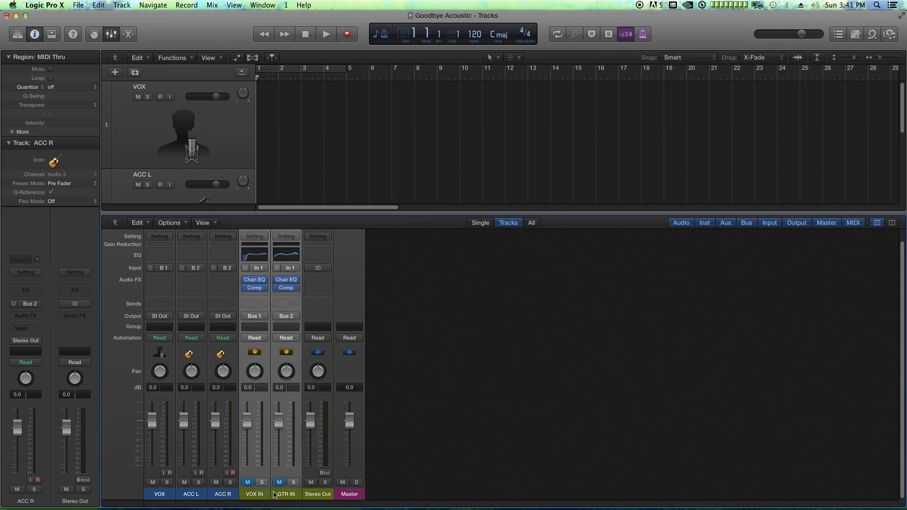
right_click(263, 494)
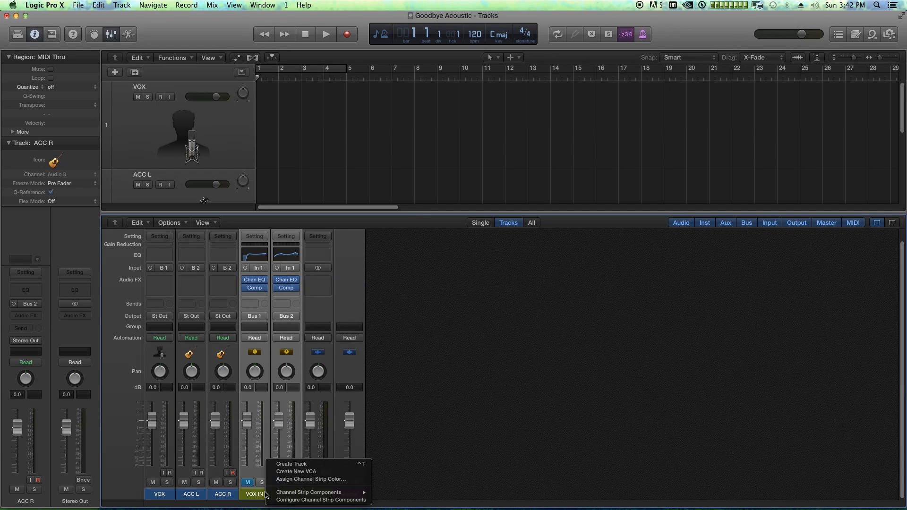
click(296, 465)
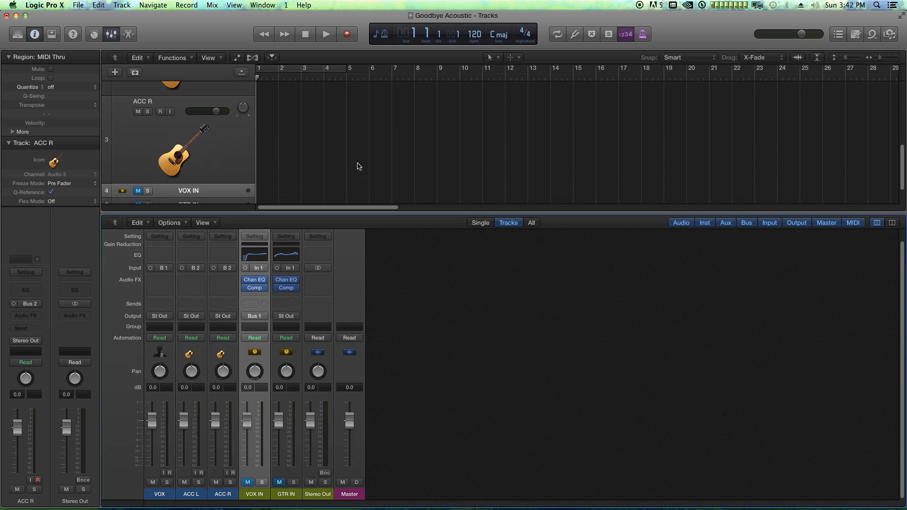
- Hide the mixer and reorder the tracks so VOX IN sits above VOX and GTR IN sits above ACC L
drag(355, 214, 316, 475)
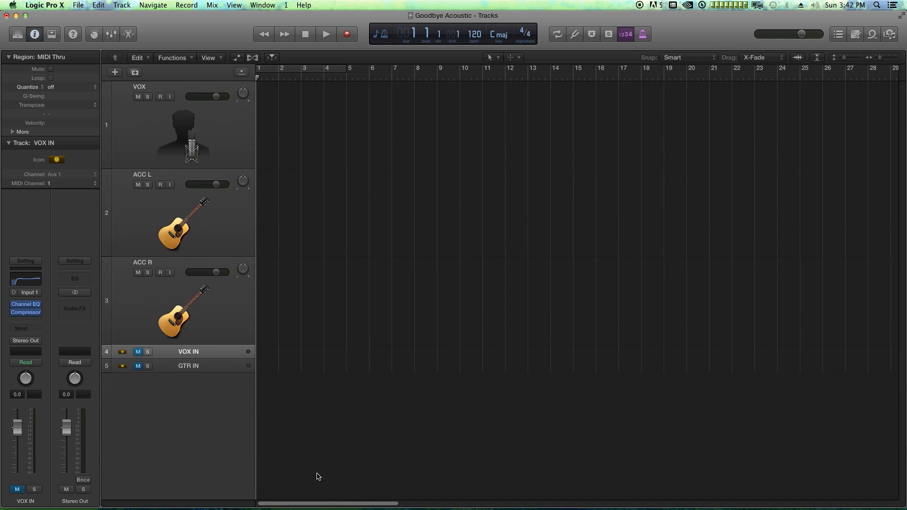
drag(187, 349, 189, 87)
drag(181, 368, 186, 189)
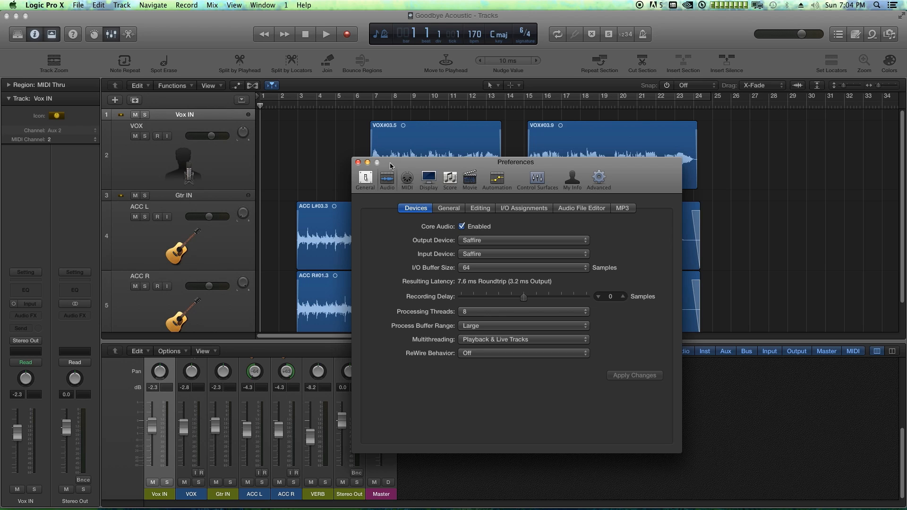
- Examine the I/O Buffer Size choices and the multithreading option in the audio device preferences
click(476, 271)
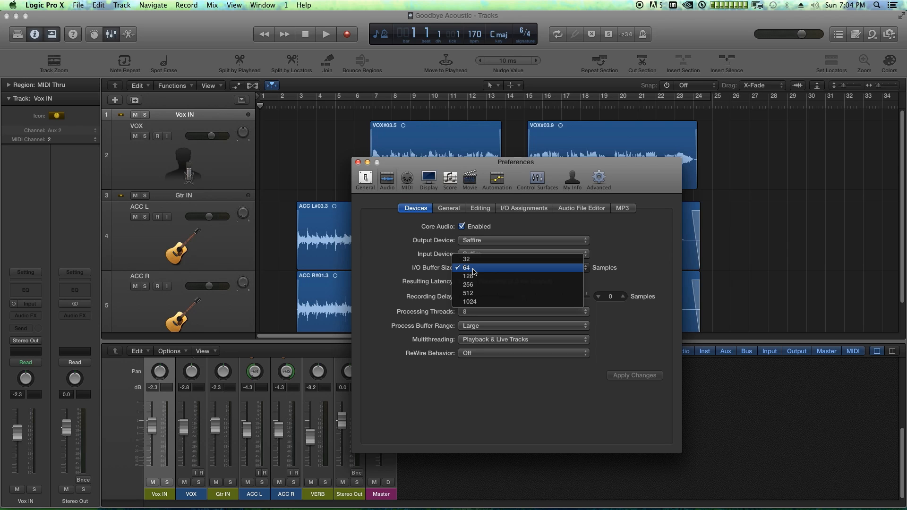
click(630, 239)
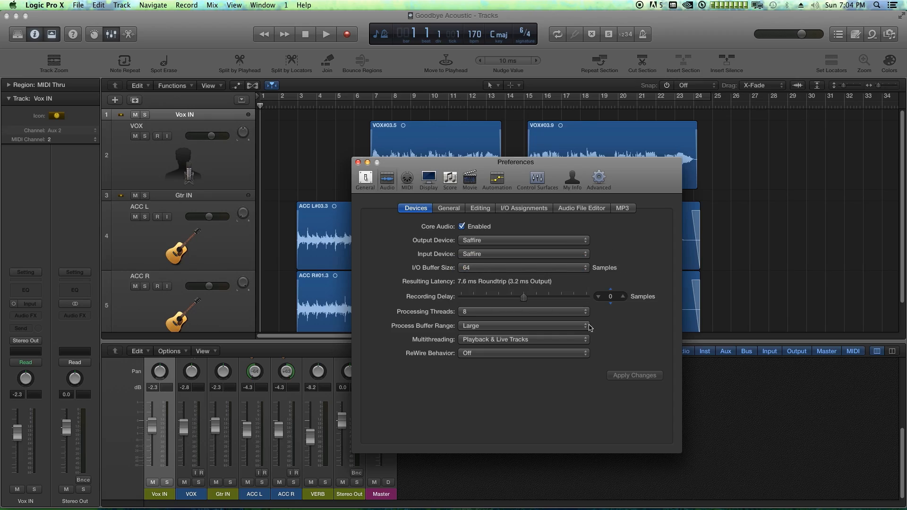
click(567, 339)
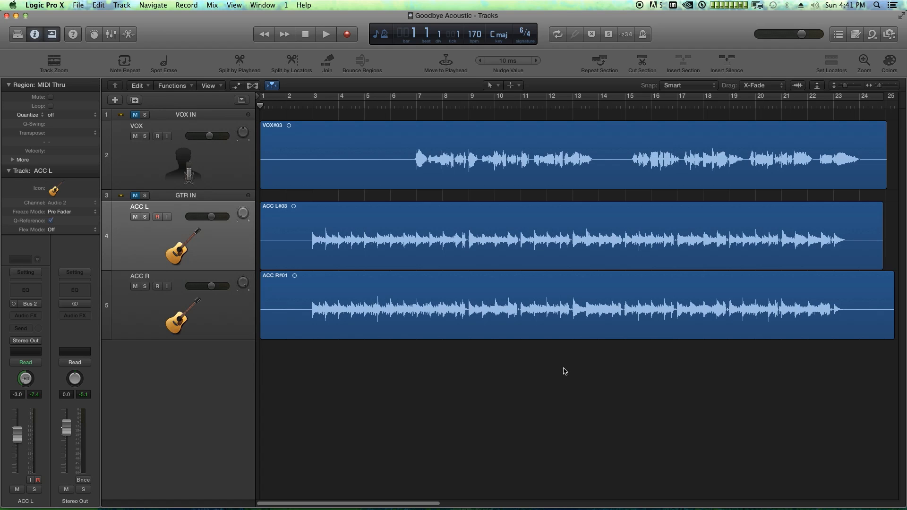
- Reset the VOX IN strip's volume fader to 0.0 dB in the mixer
key(x)
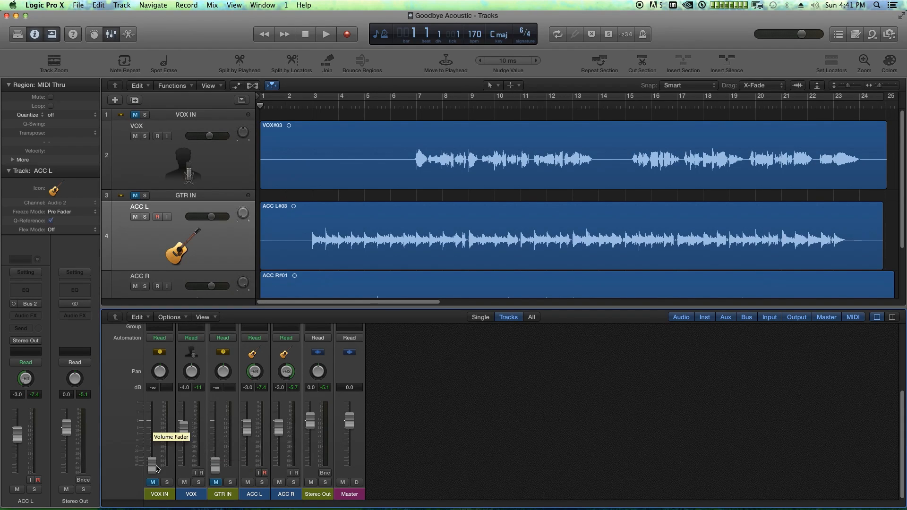
alt+click(157, 468)
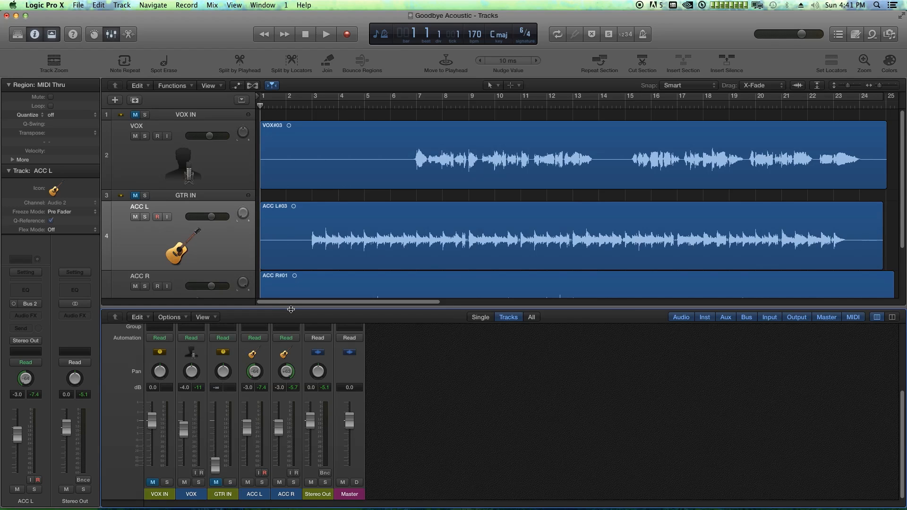
key(x)
- Delete the VOX IN and GTR IN tracks from the arrangement
click(215, 195)
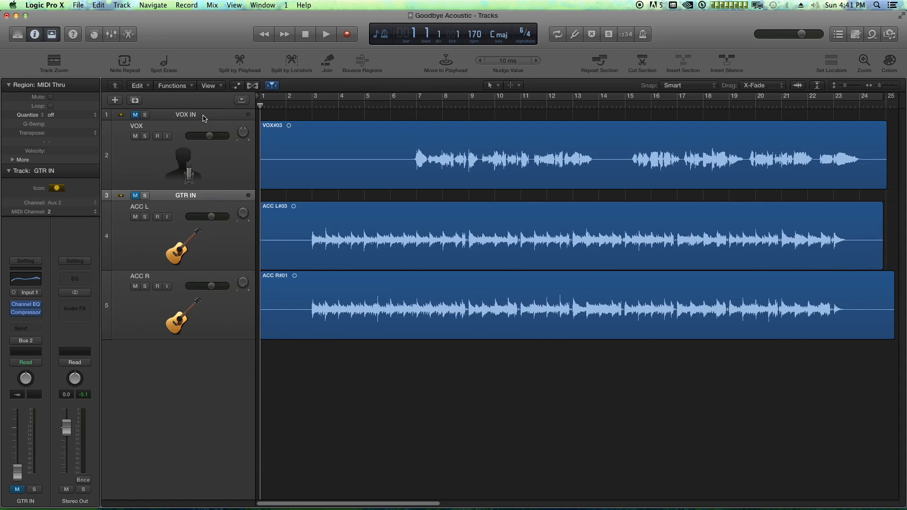
click(203, 118)
key(super+BackSpace)
click(204, 185)
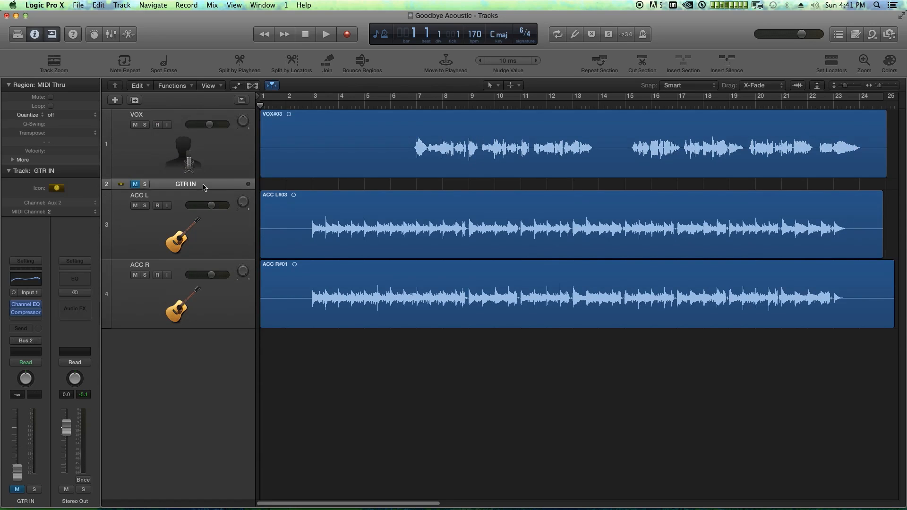
key(super+BackSpace)
- Remove the silence before bar 3 on all three tracks and the remaining silence before the first vocal phrase on VOX
key(super+Left)
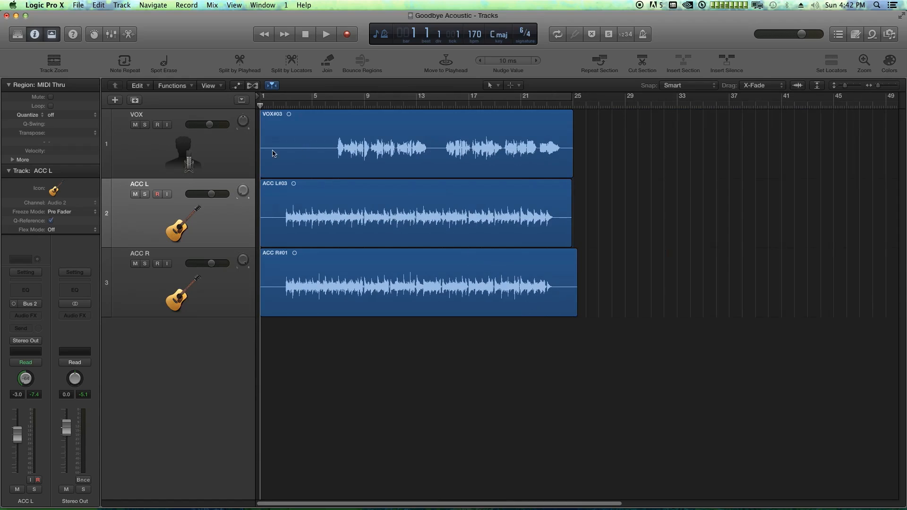
key(super+Right)
key(super+Right)
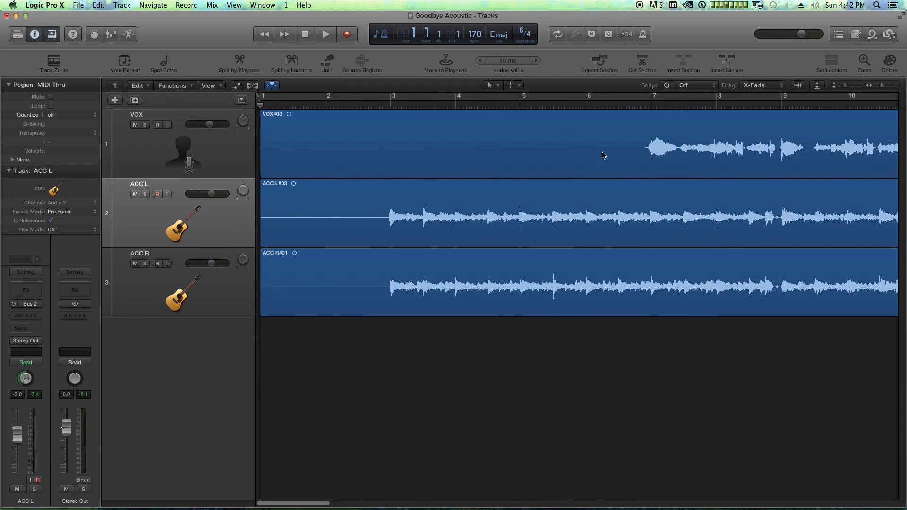
drag(386, 293, 154, 61)
key(BackSpace)
drag(357, 125, 641, 150)
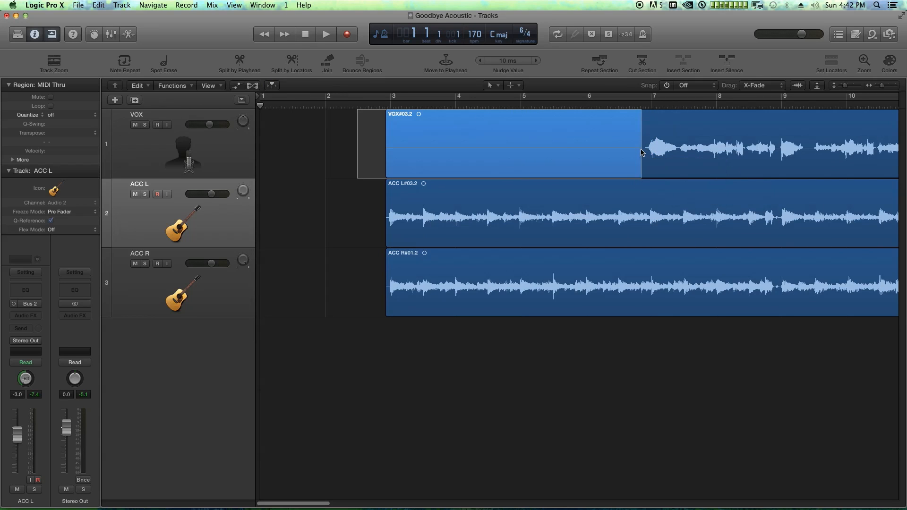
key(BackSpace)
- Cut out the silent gap between the two vocal passages on VOX, just before and after bar 14
key(super+Left)
key(super+Left)
click(525, 105)
key(super+Right)
key(super+Right)
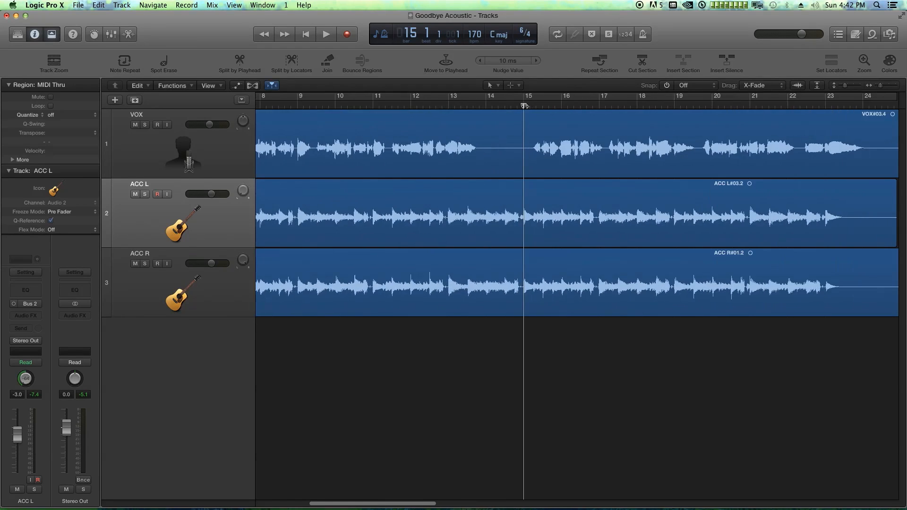
drag(445, 151, 534, 168)
key(BackSpace)
- Trim the silent tails off the VOX, ACC L and ACC R regions from about bar 24 onward
key(super+Left)
key(super+Left)
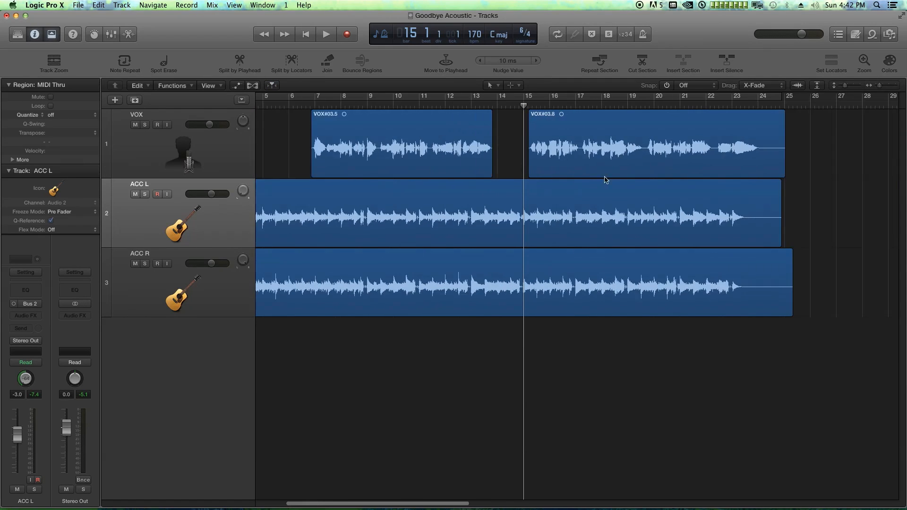
click(693, 105)
key(super+Right)
key(super+Right)
key(super+Right)
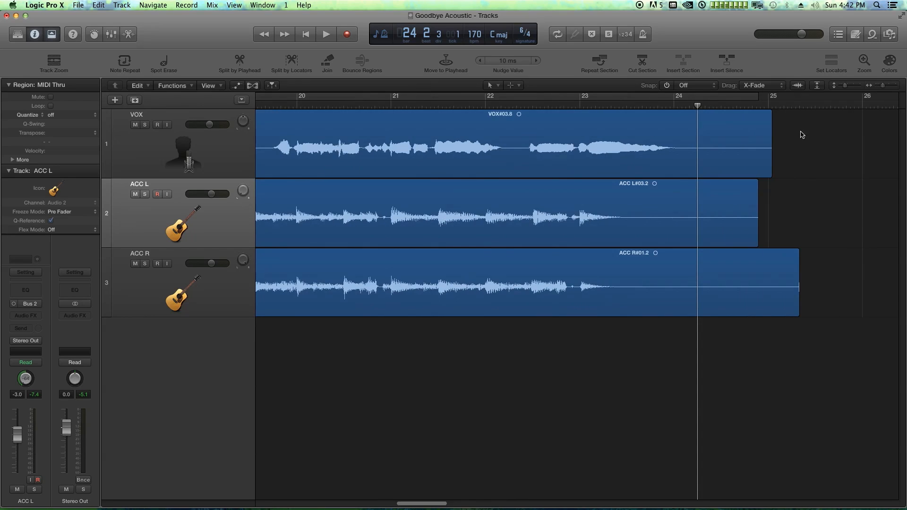
drag(805, 137, 694, 168)
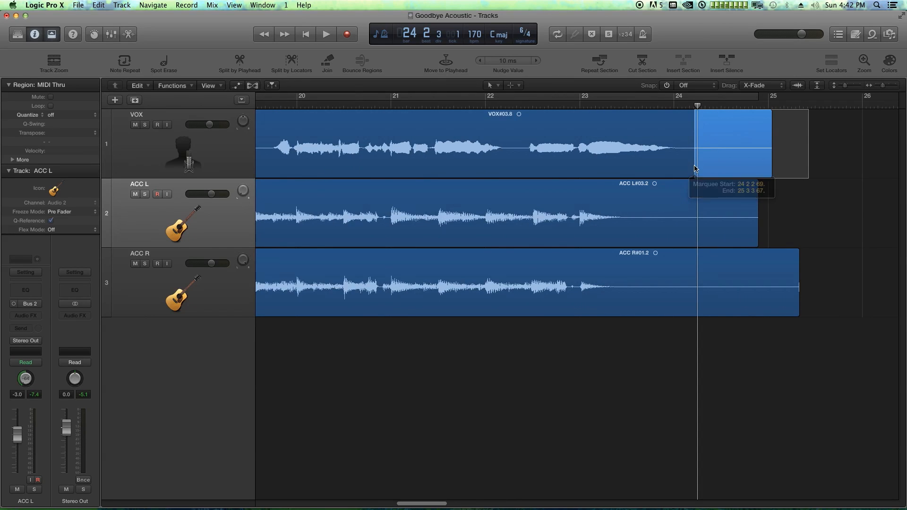
key(BackSpace)
drag(864, 213, 707, 296)
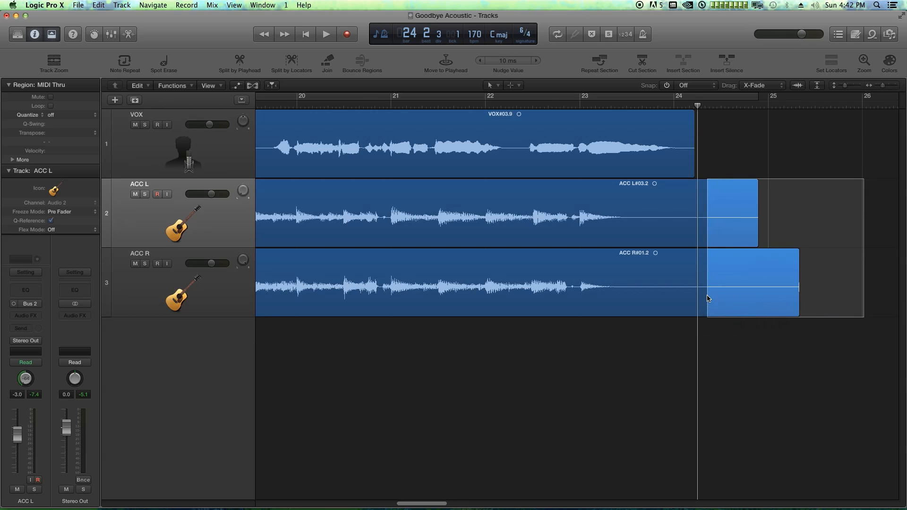
key(BackSpace)
- Select all four audio regions and set both their Fade In and Fade Out to 10
key(super+Left)
key(super+Left)
key(super+Left)
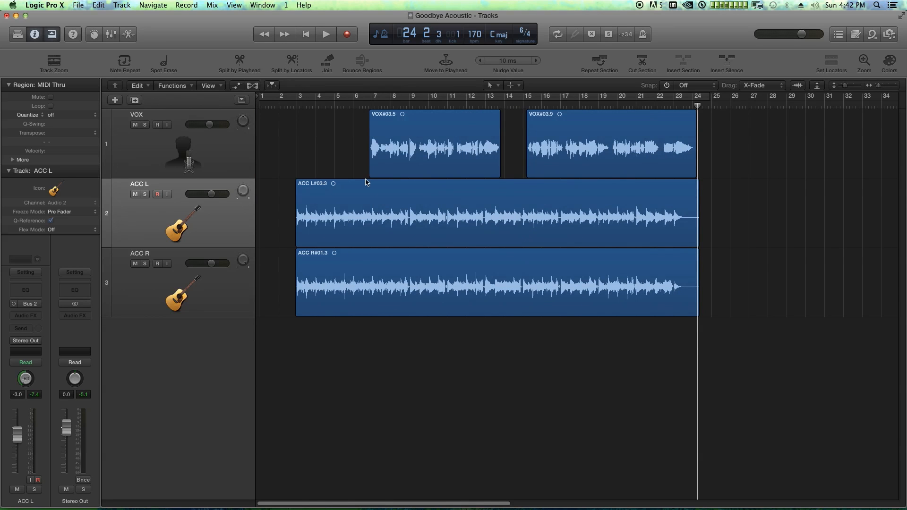
drag(290, 134, 768, 272)
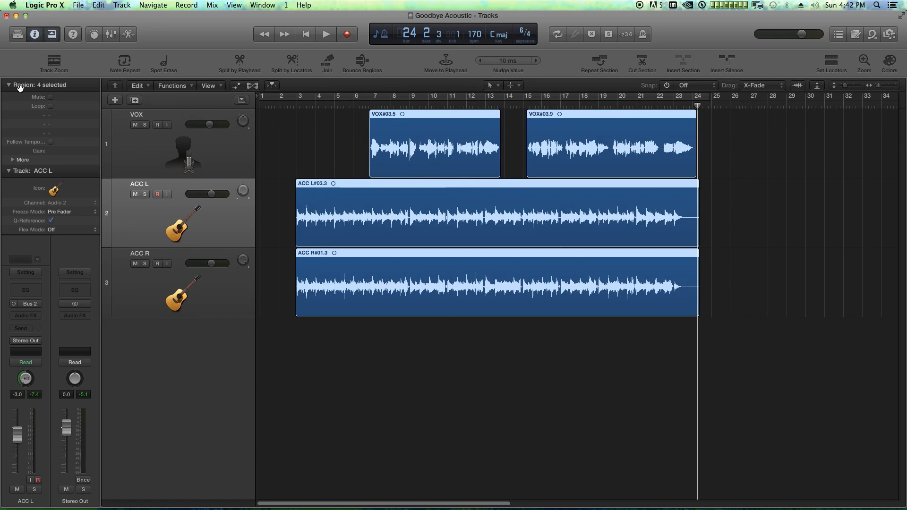
click(13, 160)
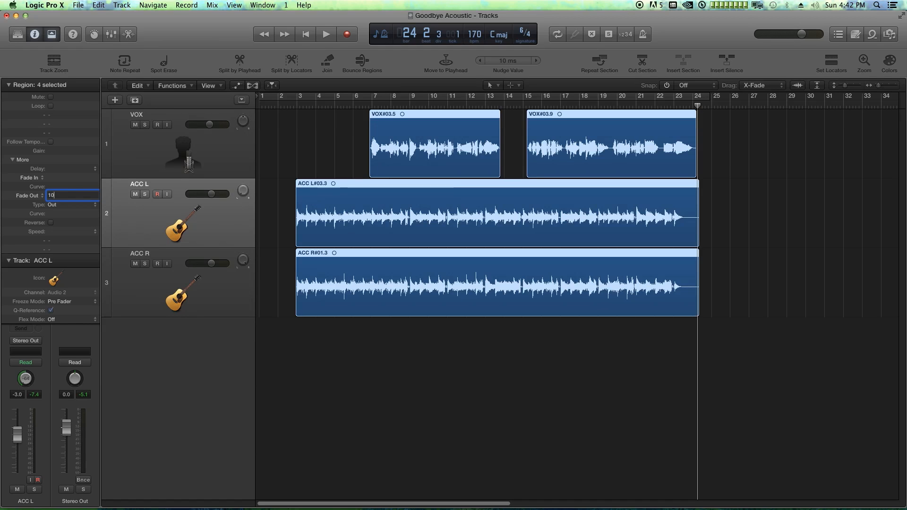
key(Return)
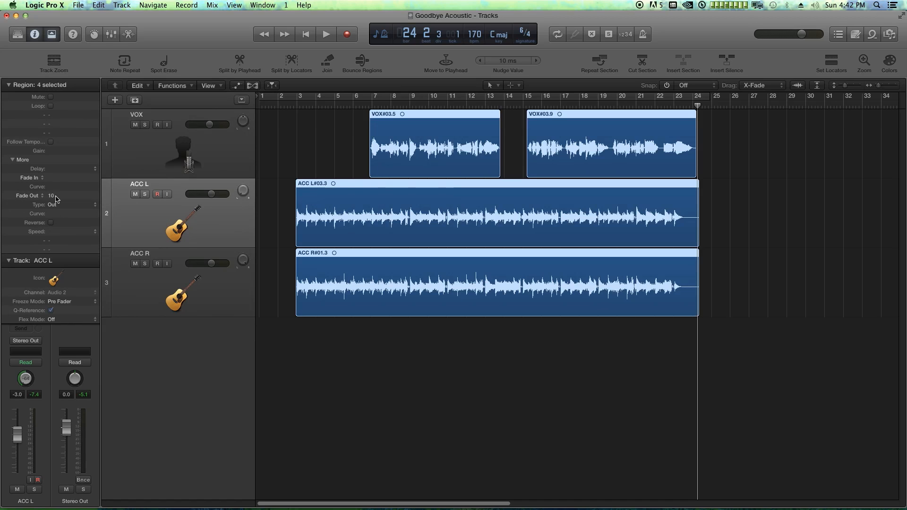
double_click(56, 178)
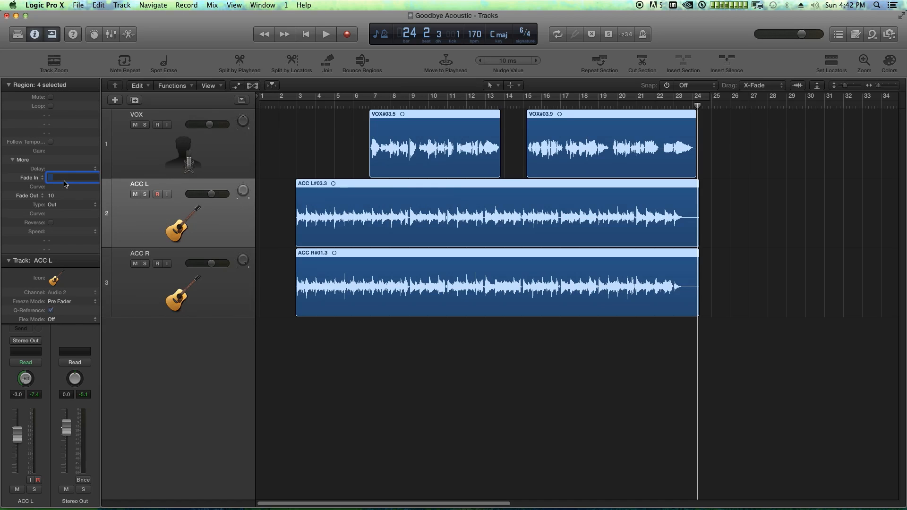
key(Return)
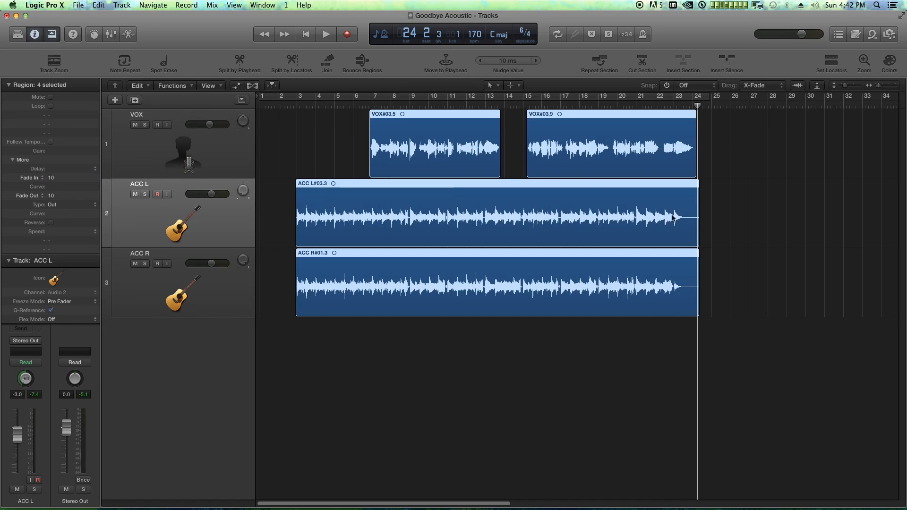
- Draw a longer fade-out of about 928 at the ends of the ACC L and ACC R regions
click(739, 226)
key(super+Right)
key(super+Right)
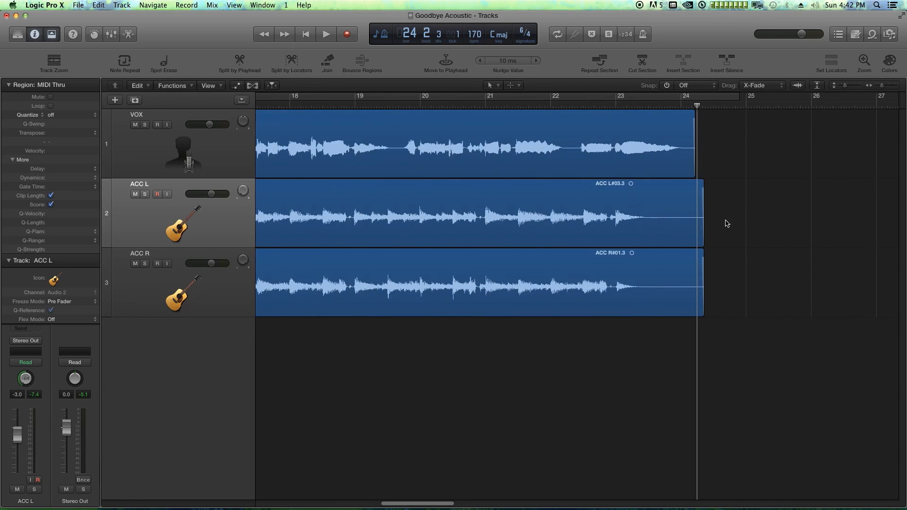
drag(749, 204, 662, 261)
drag(633, 209, 788, 219)
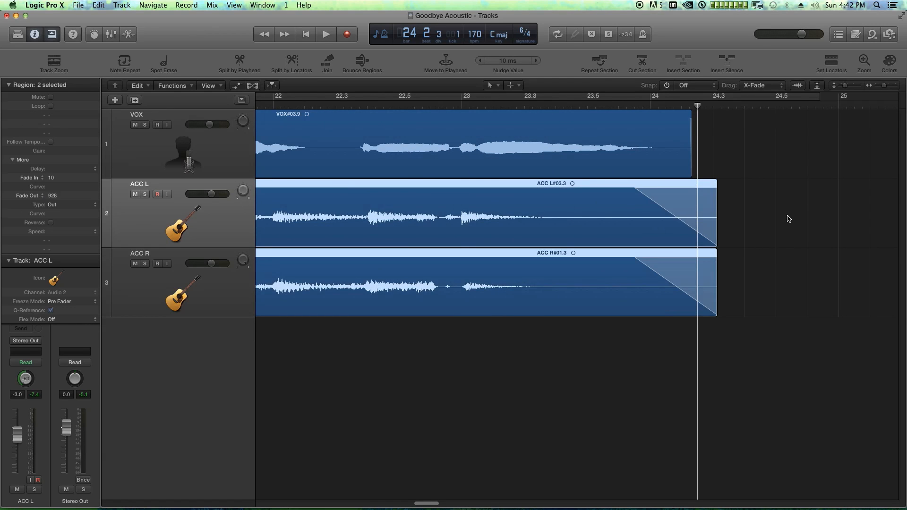
click(788, 218)
- Place the playhead at bar 3 and show the mixer below the arrangement
key(super+Left)
key(super+Left)
key(super+Left)
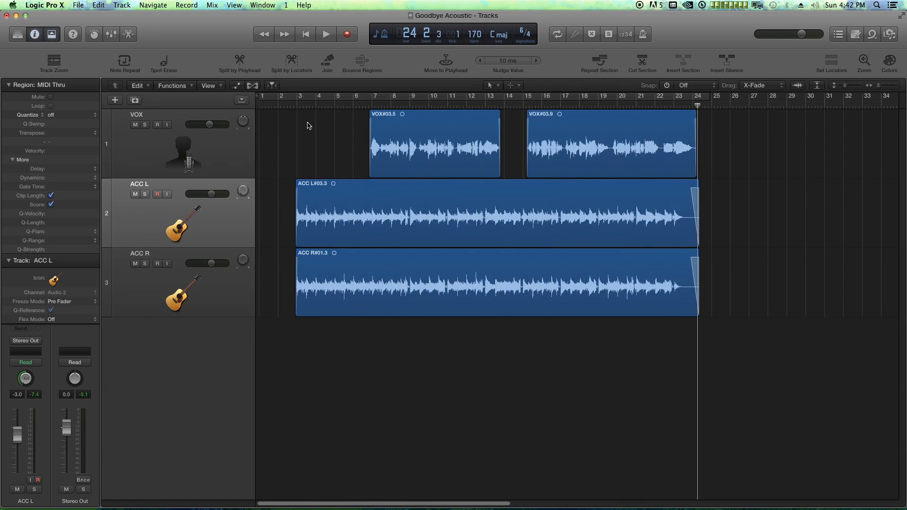
key(super+Left)
click(285, 105)
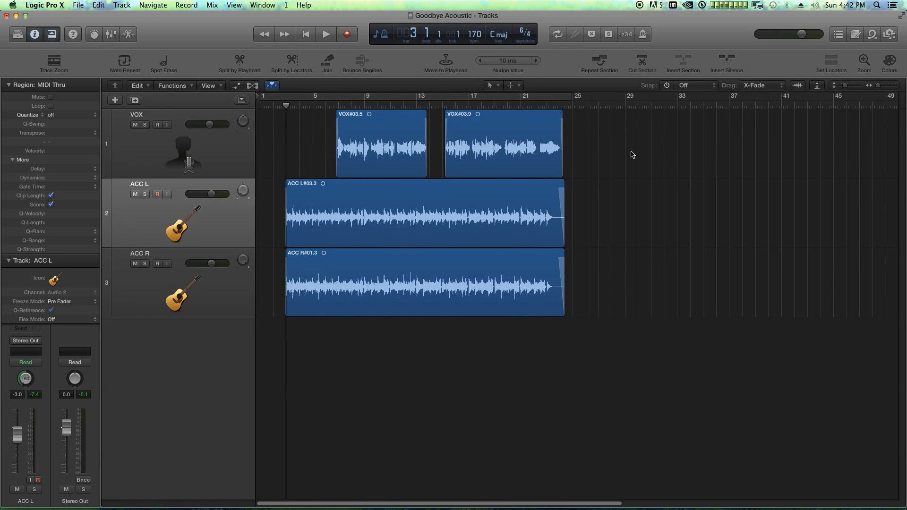
key(x)
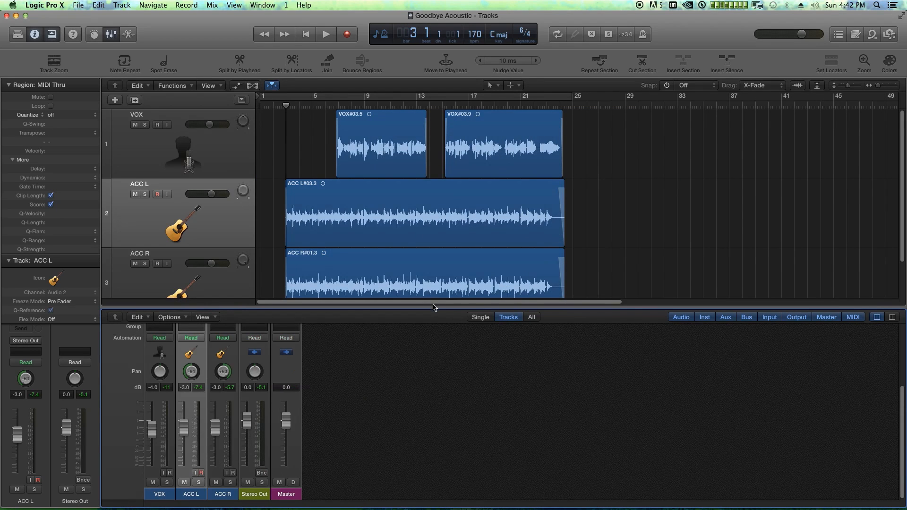
- Add a Bus 1 send to the VOX, ACC L and ACC R channel strips together and set their inputs to No Input
drag(433, 307, 402, 276)
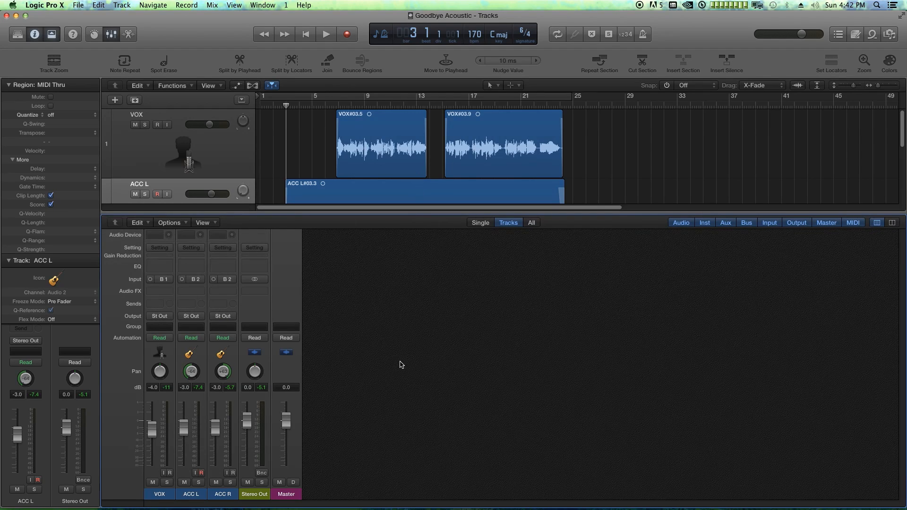
drag(165, 493, 221, 493)
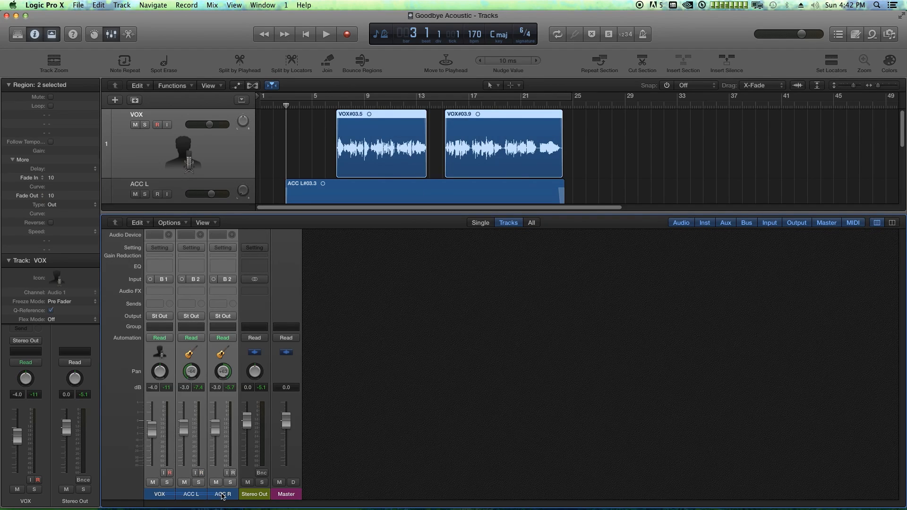
click(156, 306)
mouse_move(166, 345)
click(193, 345)
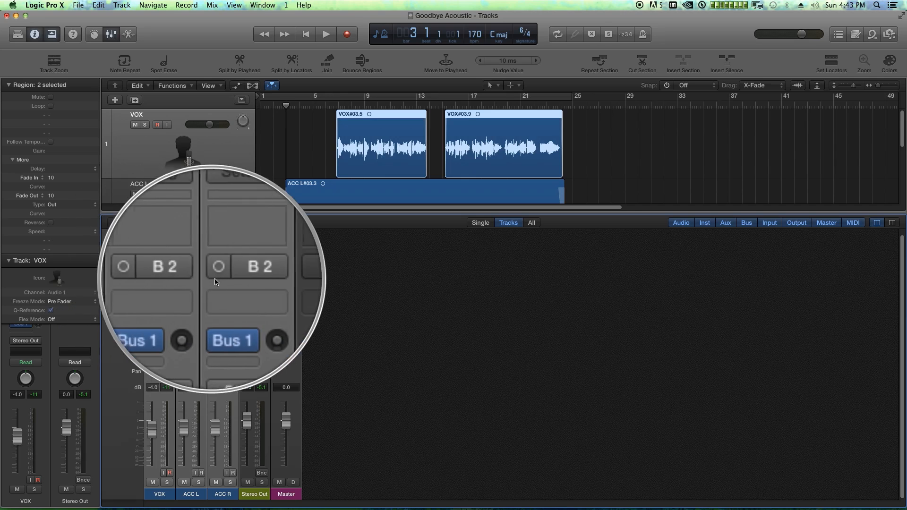
click(171, 275)
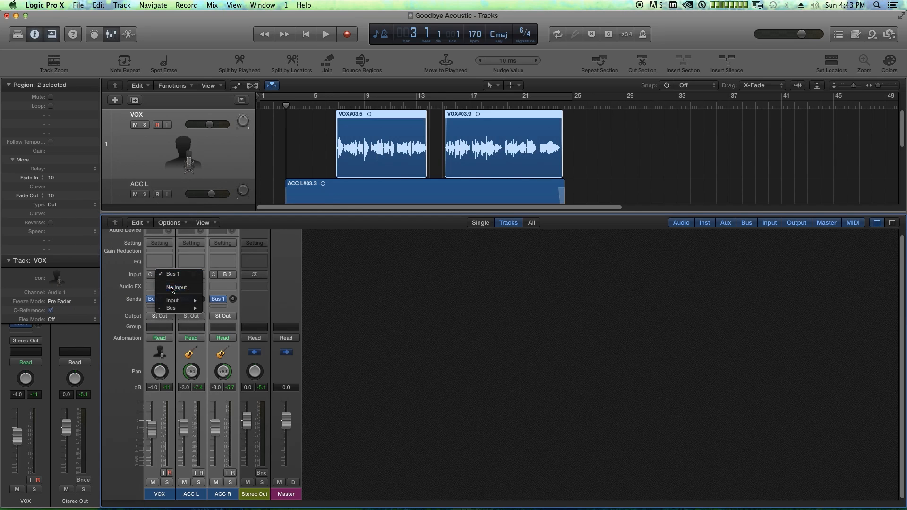
click(171, 288)
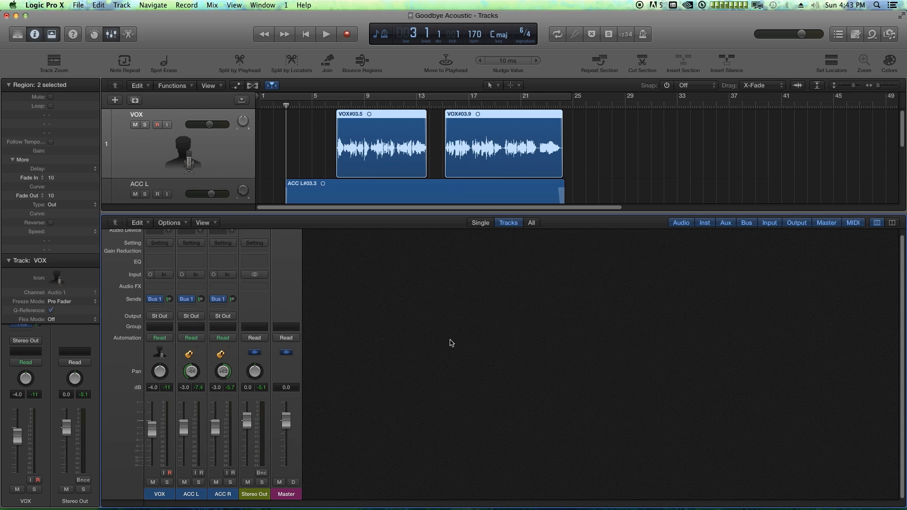
- Create a new auxiliary channel strip and set its input to Bus 1
click(169, 223)
click(180, 234)
click(257, 276)
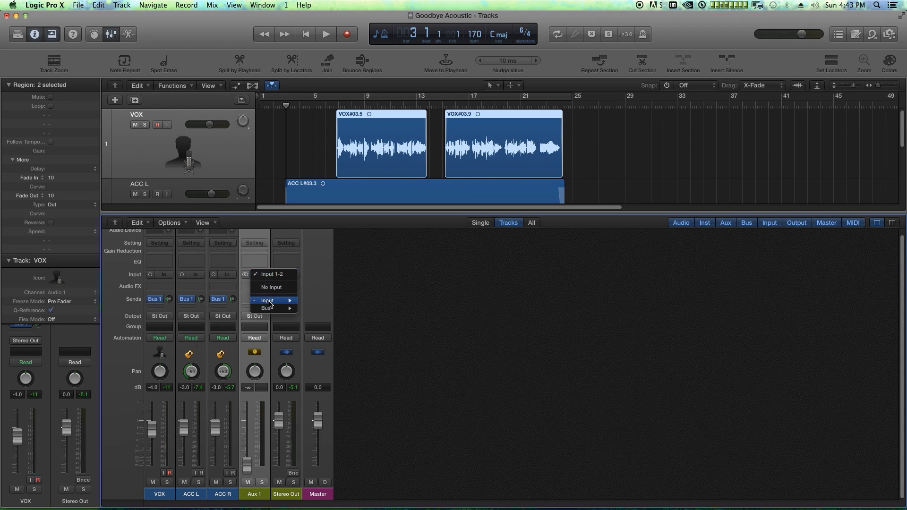
mouse_move(272, 308)
click(316, 308)
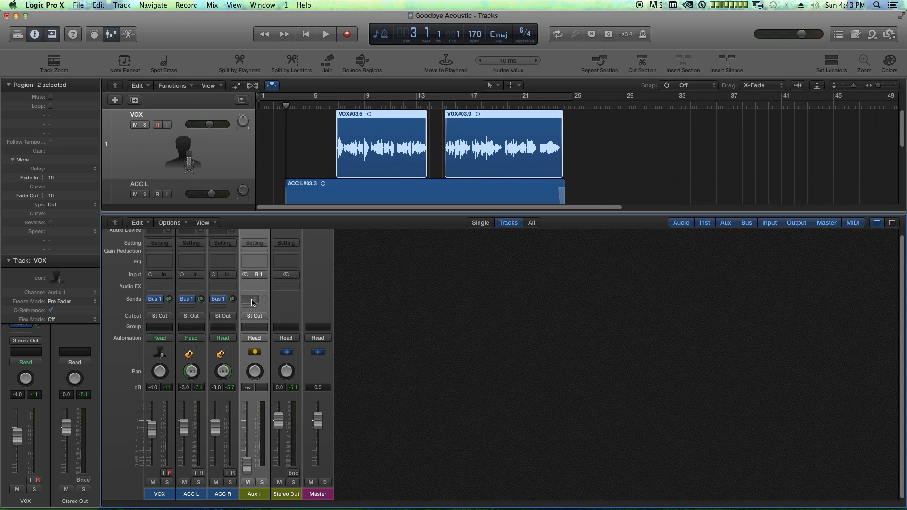
- Insert a stereo Space Designer reverb on the new aux strip and load the medium plate preset 1.3s Soft Plate
click(257, 288)
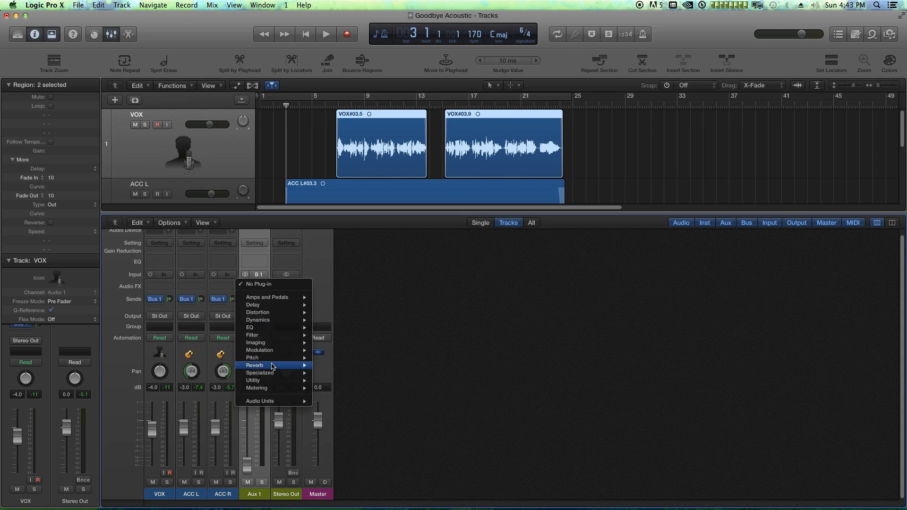
mouse_move(280, 366)
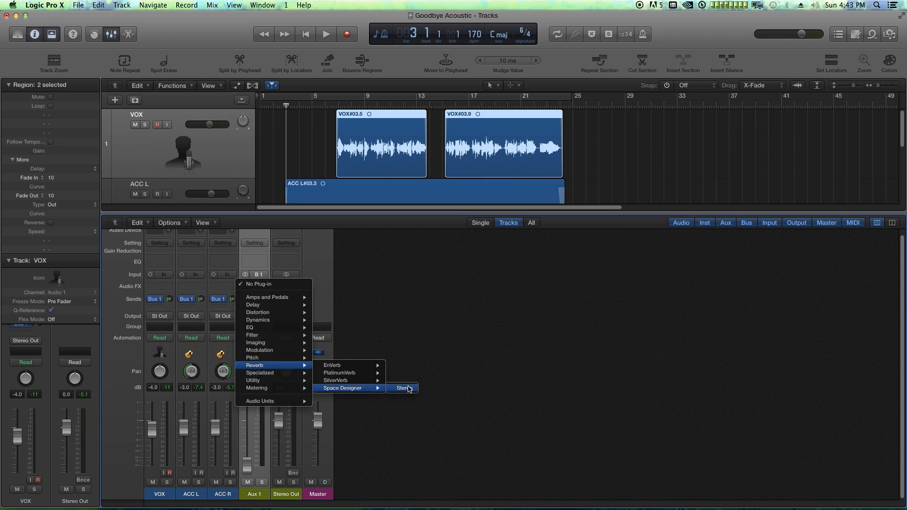
click(404, 388)
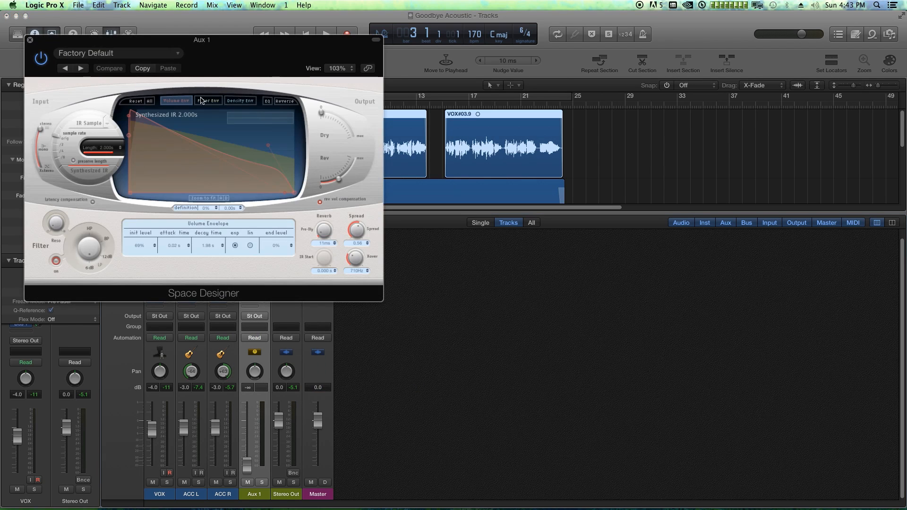
click(113, 53)
mouse_move(105, 339)
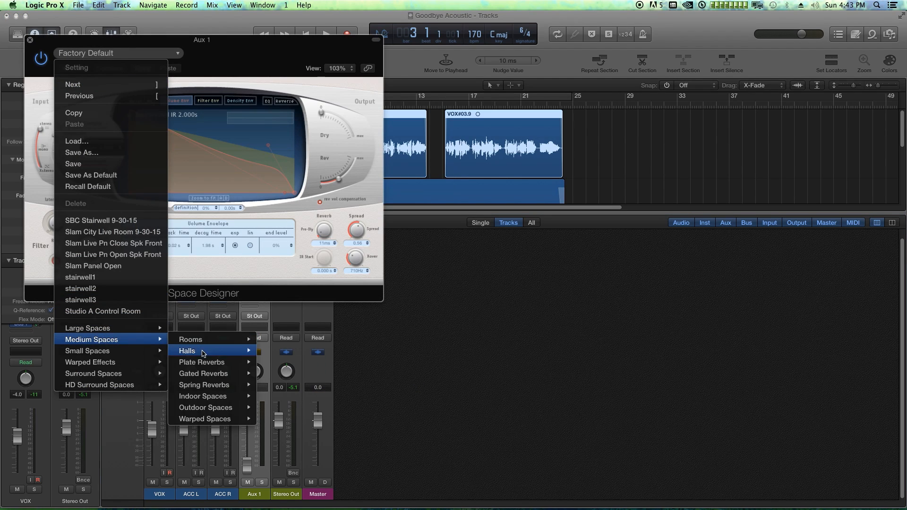
mouse_move(206, 362)
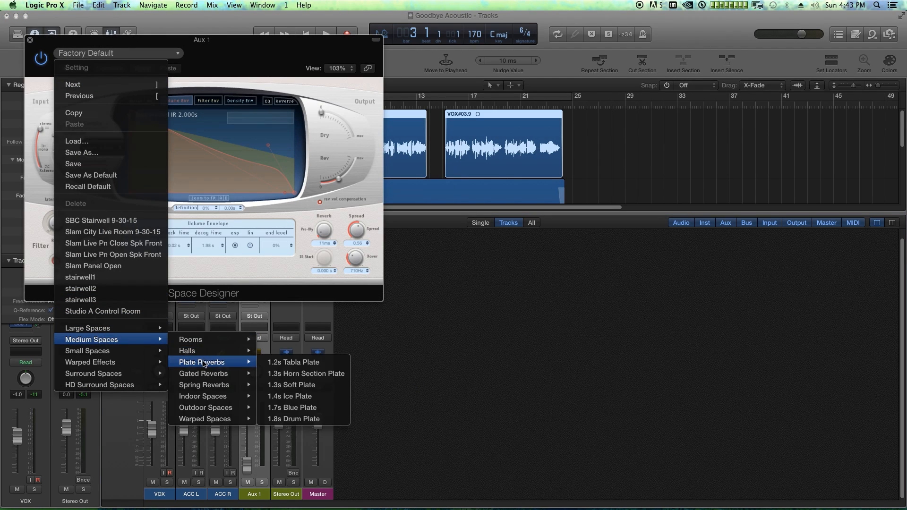
click(304, 390)
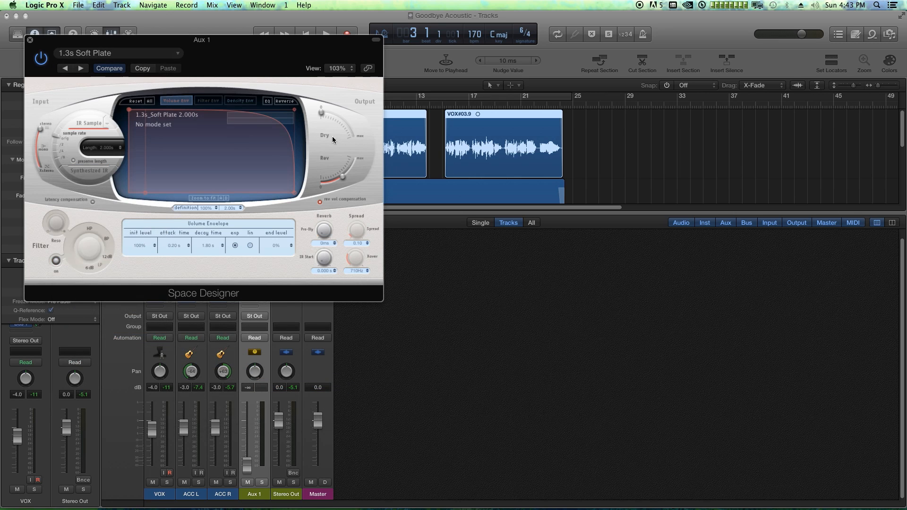
click(30, 41)
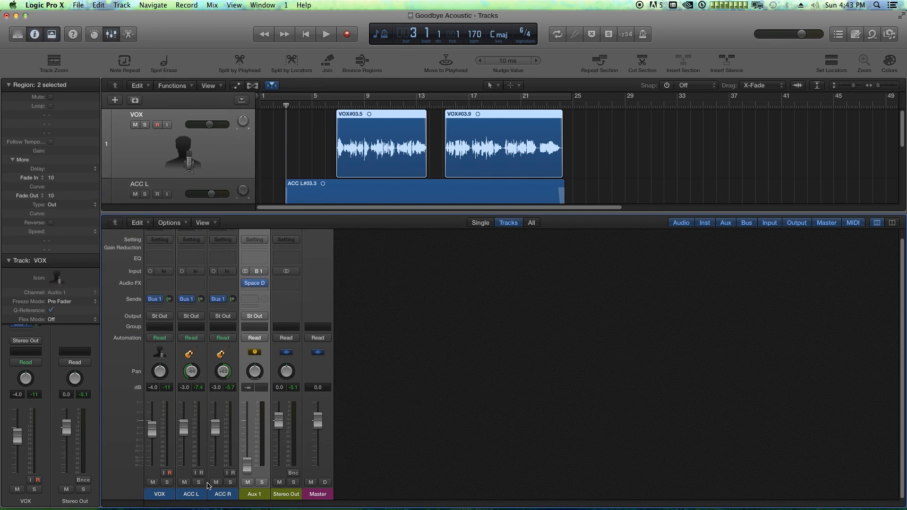
- Raise the new aux strip's fader to about -11.2 dB and rename the strip VERB
drag(247, 466, 247, 441)
double_click(261, 494)
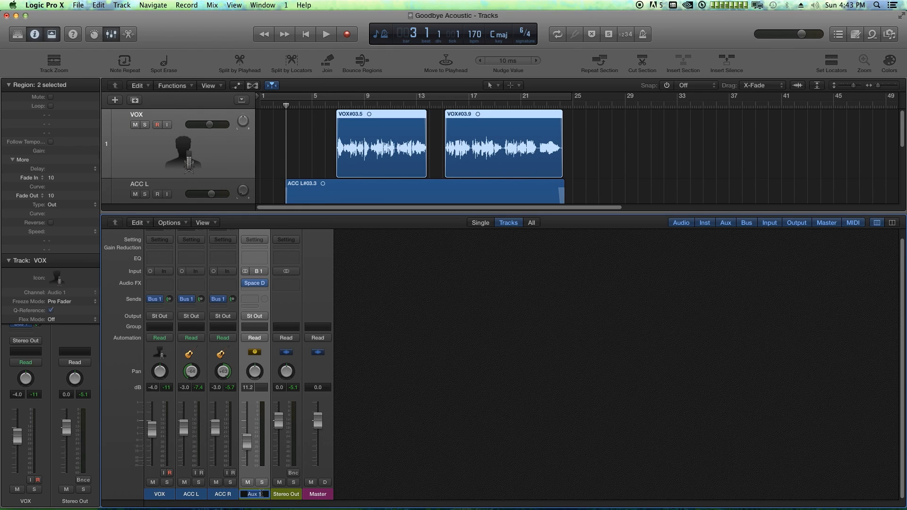
text(VERB)
key(Return)
- Set the Bus 1 send levels to about -6.6 on VOX and about -17.2 on ACC L and ACC R
click(169, 299)
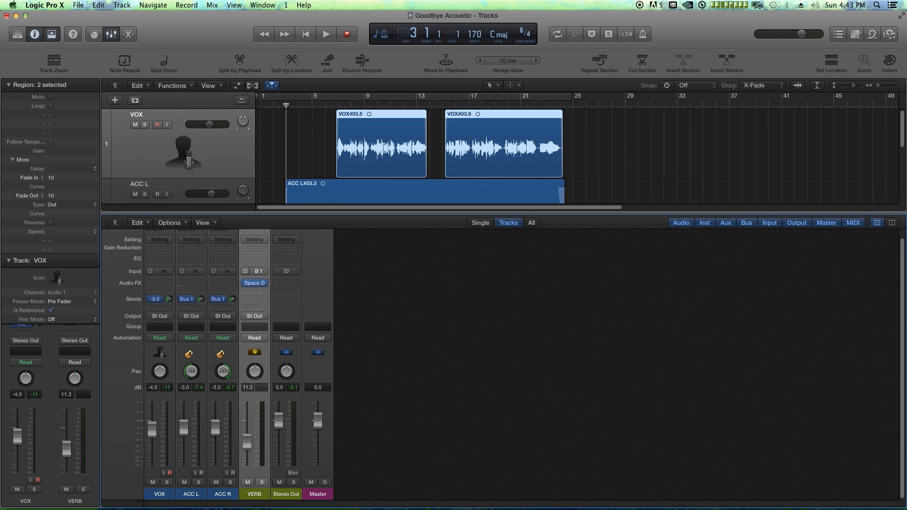
click(205, 494)
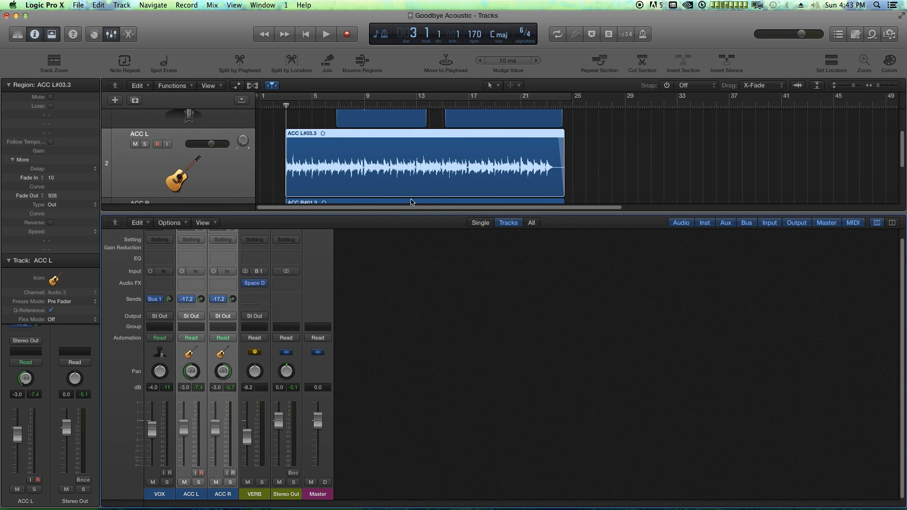
- Play the song and balance the faders, with VOX at about -2.8 dB and ACC L and ACC R at about -4.3 dB
click(629, 127)
key(space)
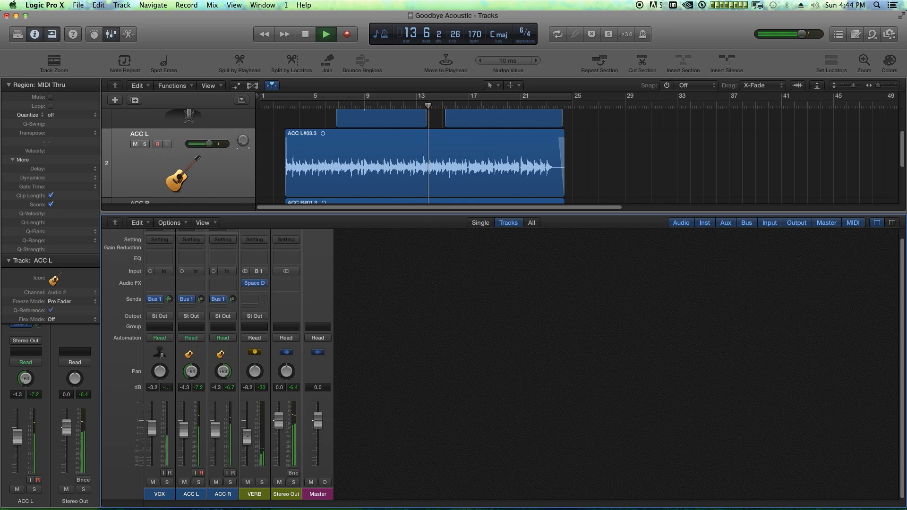
drag(151, 431, 150, 430)
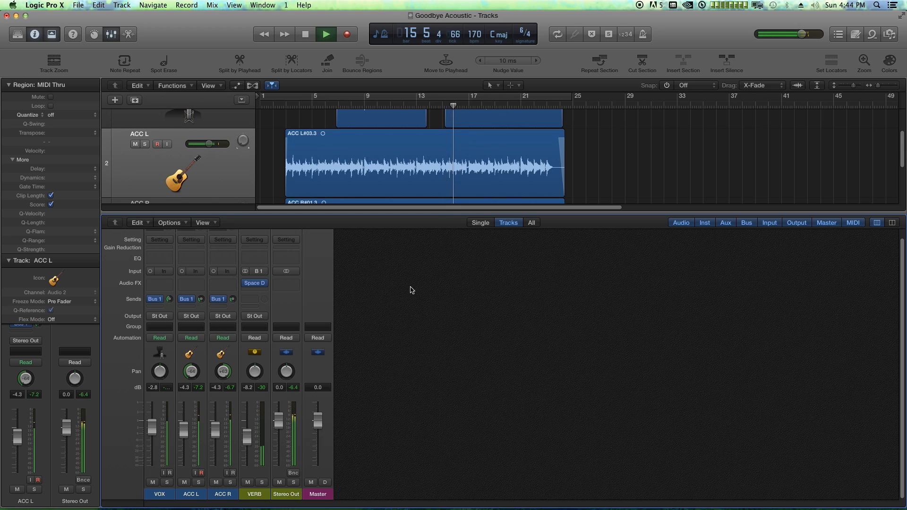
- Hide the mixer and collapse the region parameters to expose the VOX track's Bus 1 send in the inspector, ending playback
key(x)
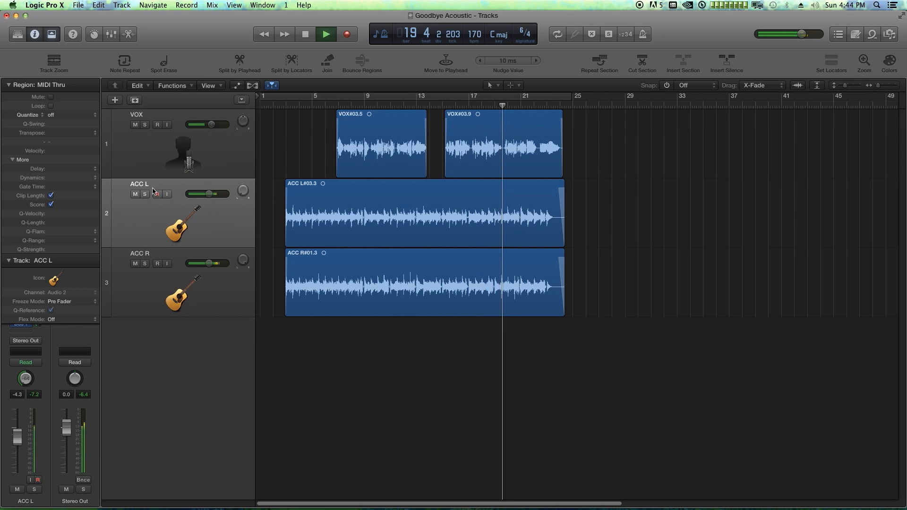
click(146, 160)
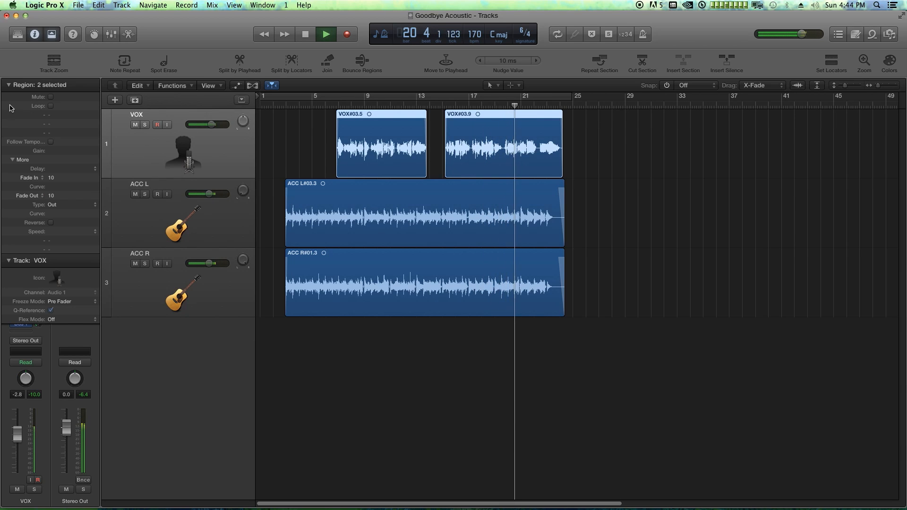
click(8, 85)
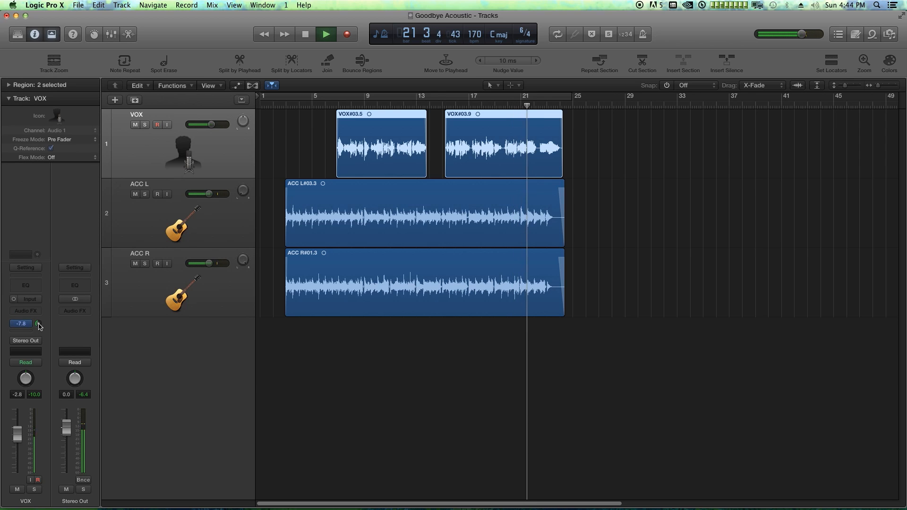
click(724, 215)
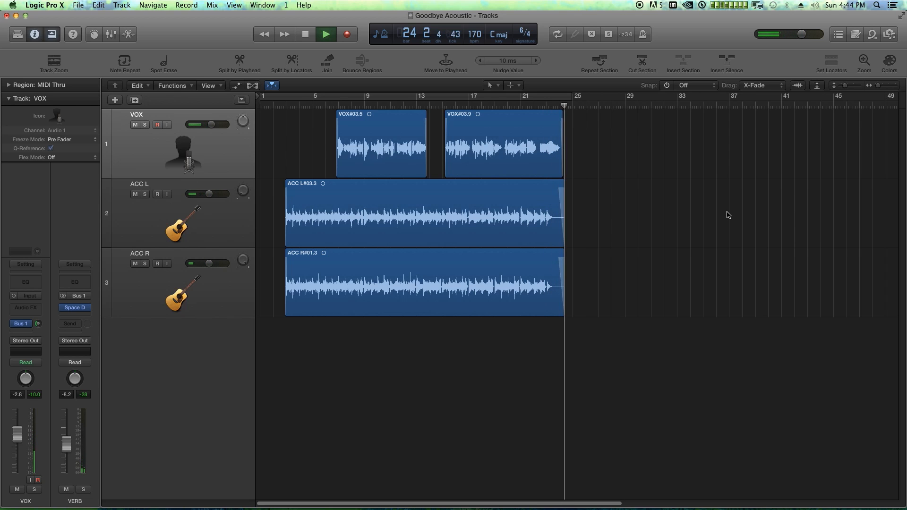
key(space)
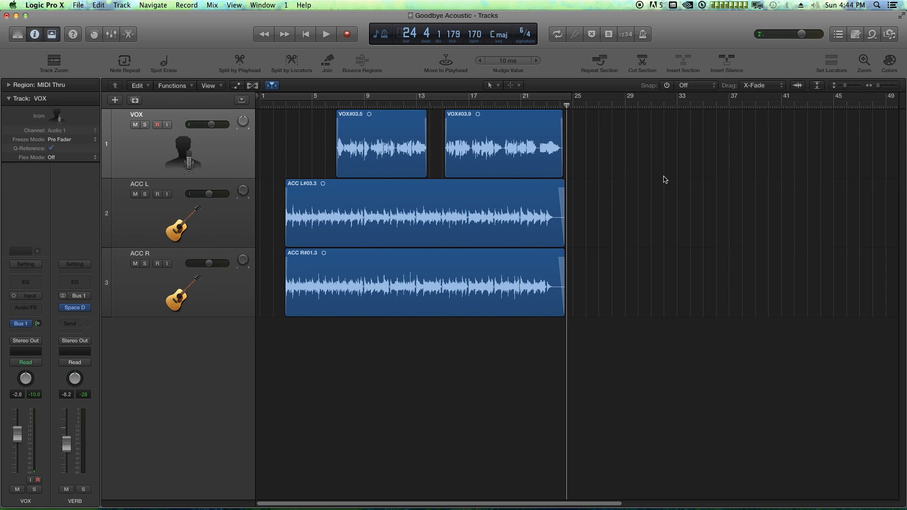
drag(634, 155, 424, 159)
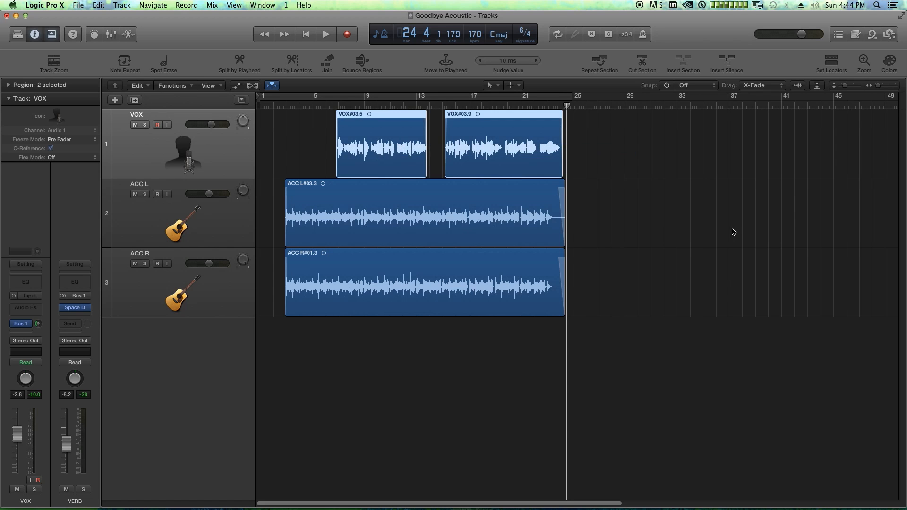
drag(710, 230, 501, 233)
drag(638, 272, 549, 287)
drag(698, 264, 378, 169)
click(607, 155)
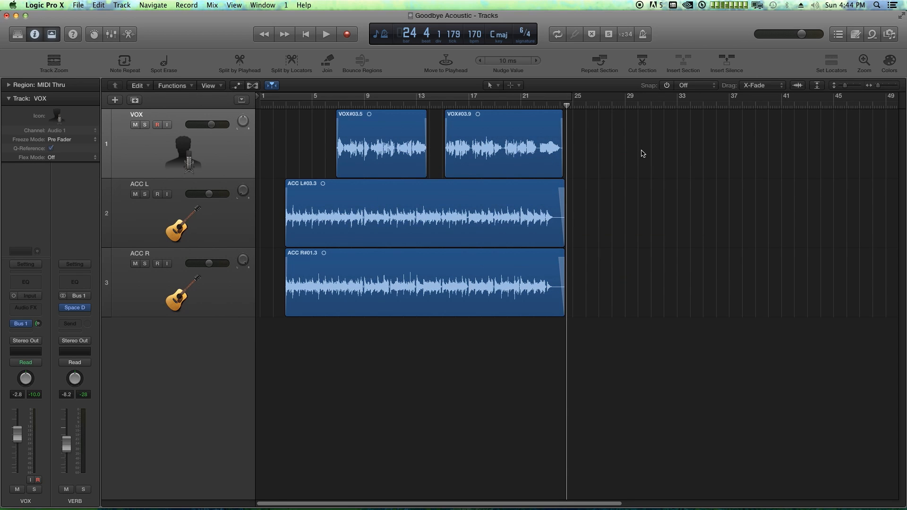